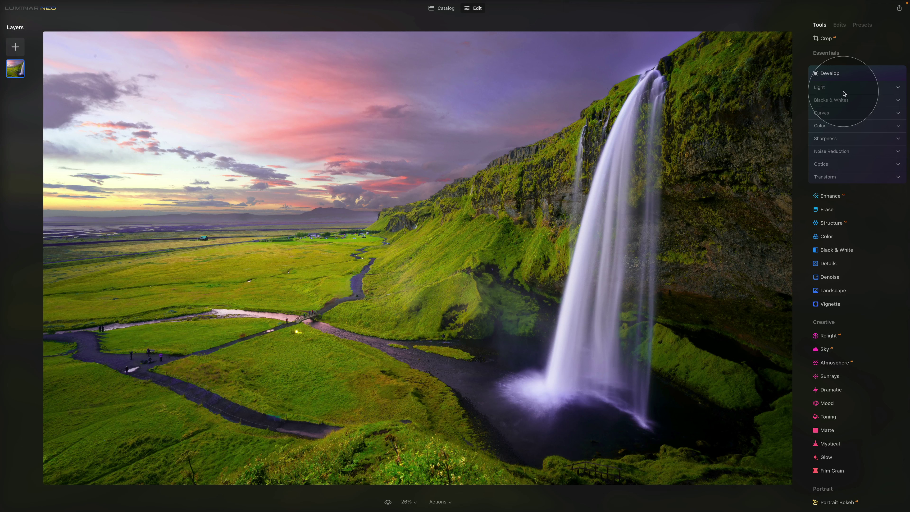
Expand Develop's Light section, test Exposure brighter and darker, and reset it to 0.00
click(844, 89)
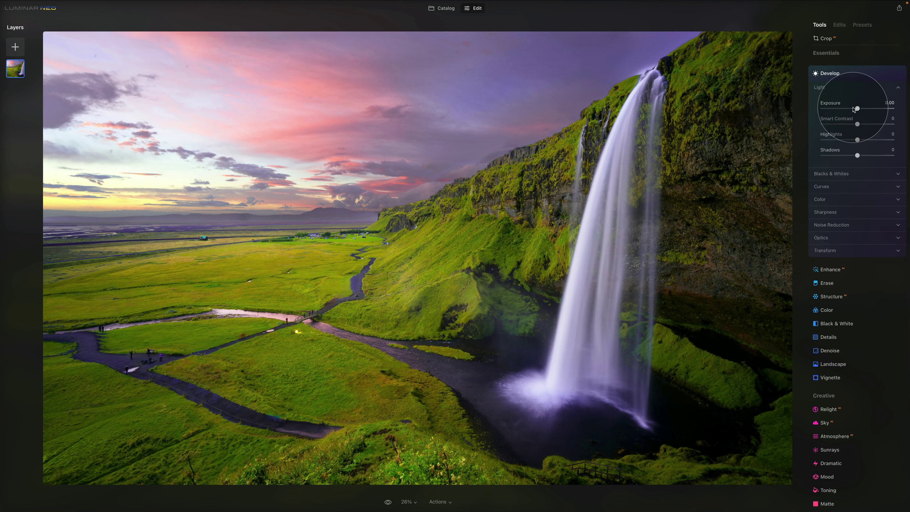
mouse_move(855, 110)
mouse_down()
mouse_move(868, 111)
mouse_move(855, 111)
mouse_up()
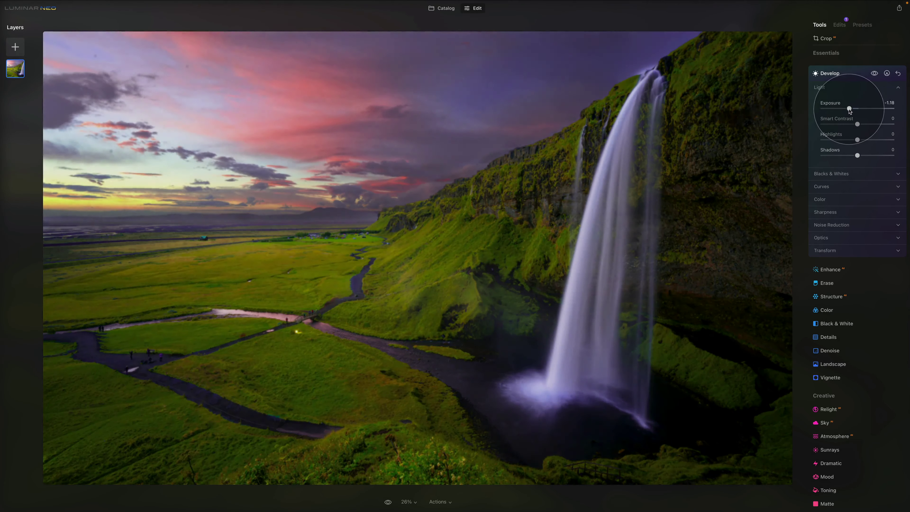
double_click(835, 104)
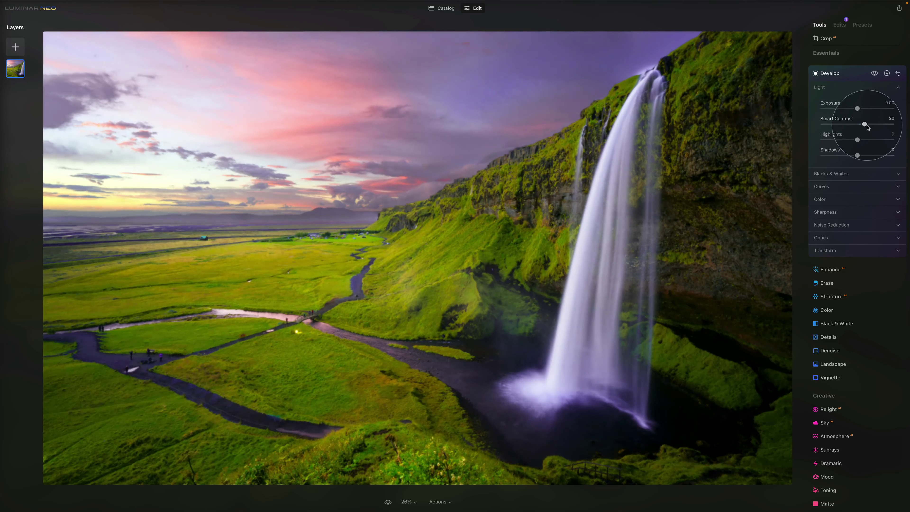
drag(860, 125, 877, 125)
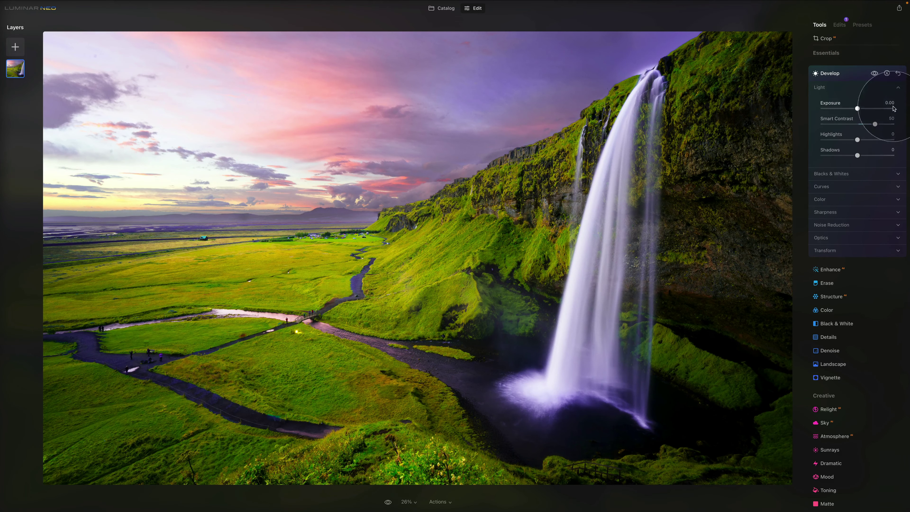
drag(875, 124, 901, 129)
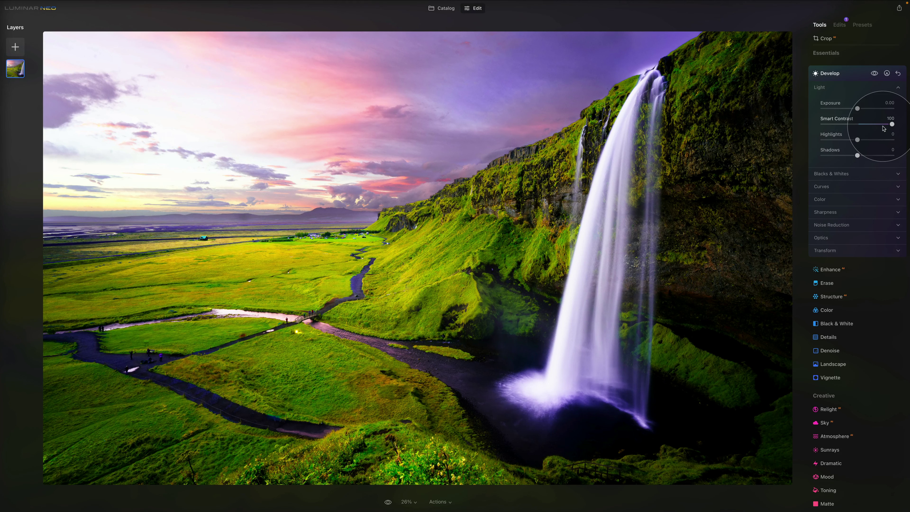
click(866, 124)
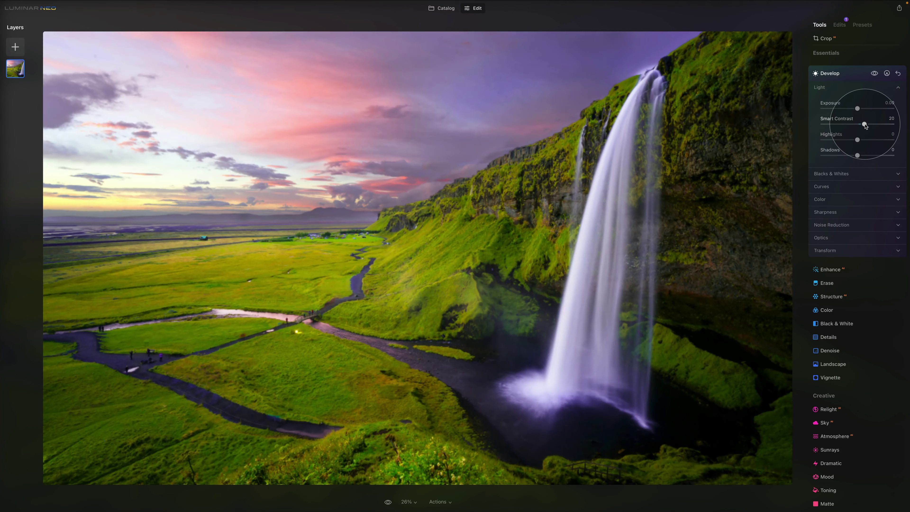
drag(865, 124, 893, 124)
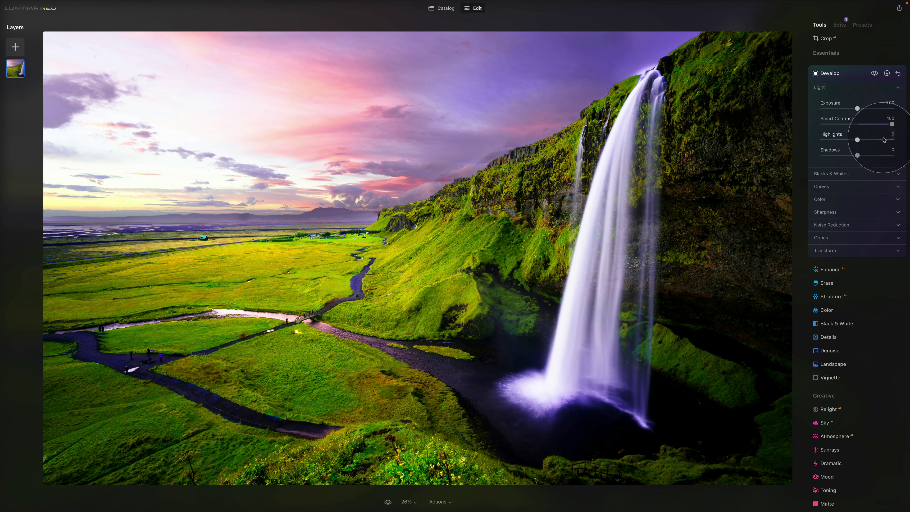
drag(890, 126, 781, 133)
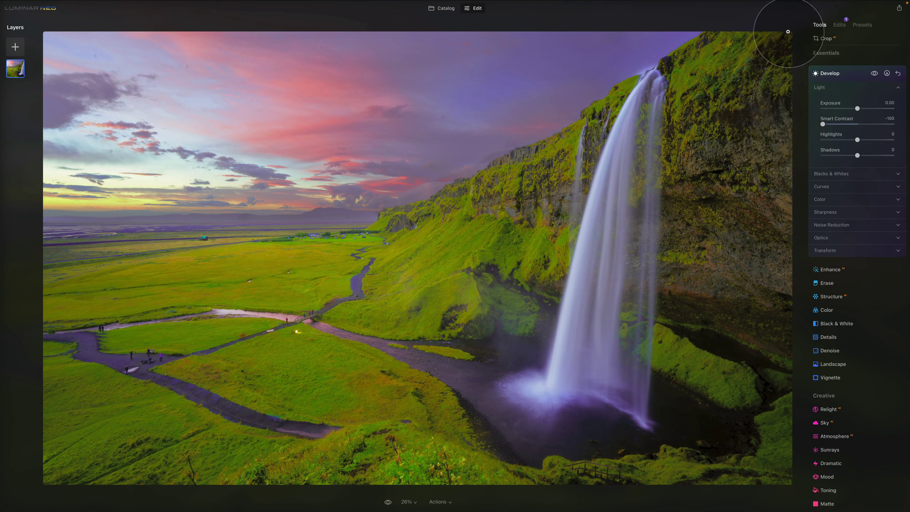
double_click(839, 121)
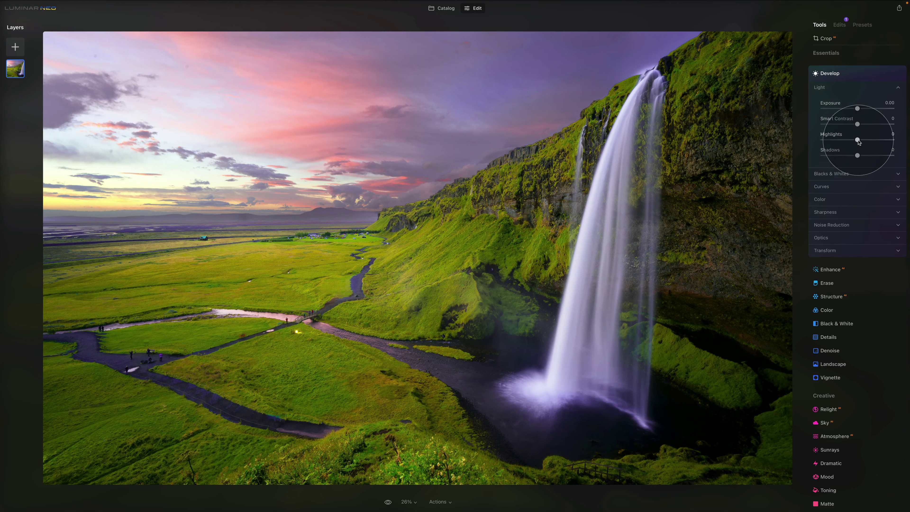
drag(859, 140, 894, 140)
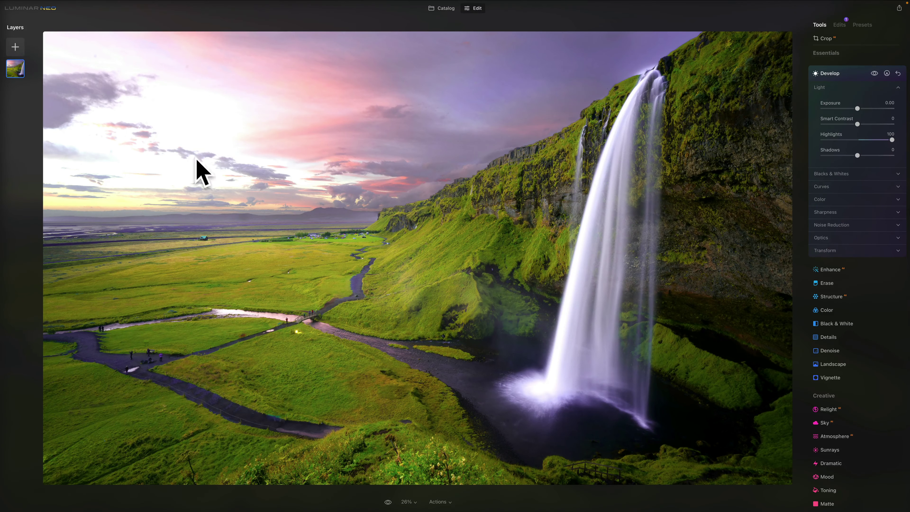
drag(893, 140, 822, 140)
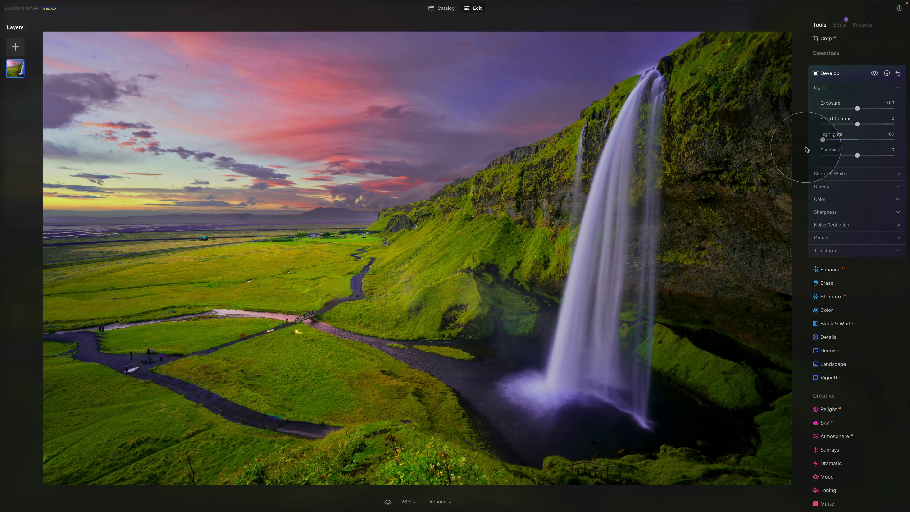
click(836, 137)
double_click(836, 137)
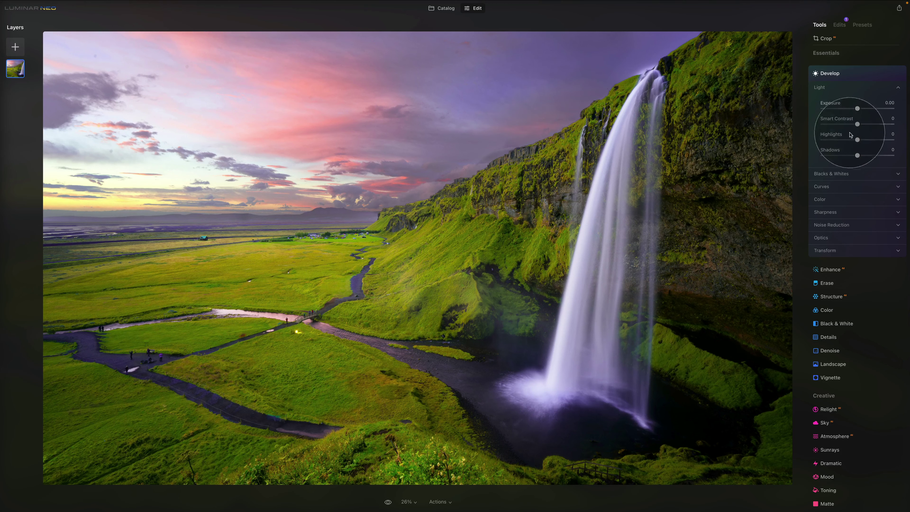
Test extreme Shadows values and reset, then set Highlights to -46, Shadows to 52, and collapse Light
drag(858, 155, 893, 155)
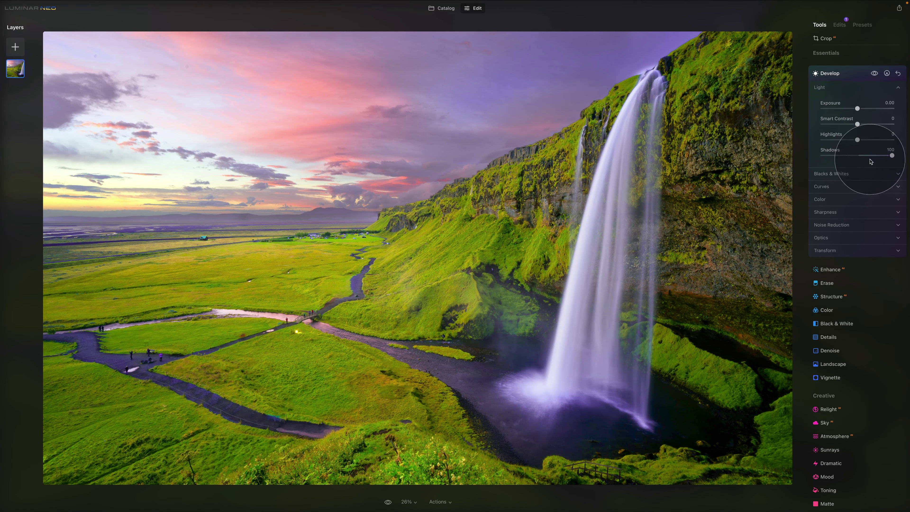
drag(893, 156, 754, 161)
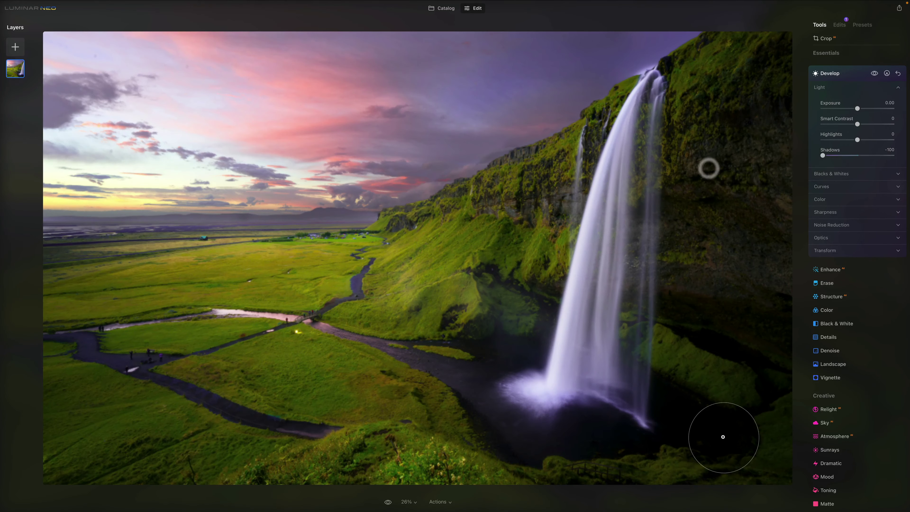
double_click(829, 153)
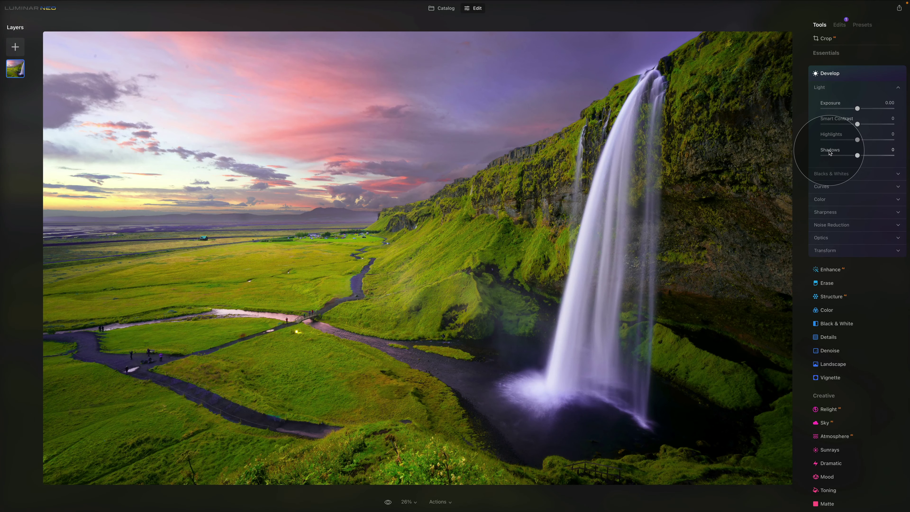
drag(858, 140, 839, 142)
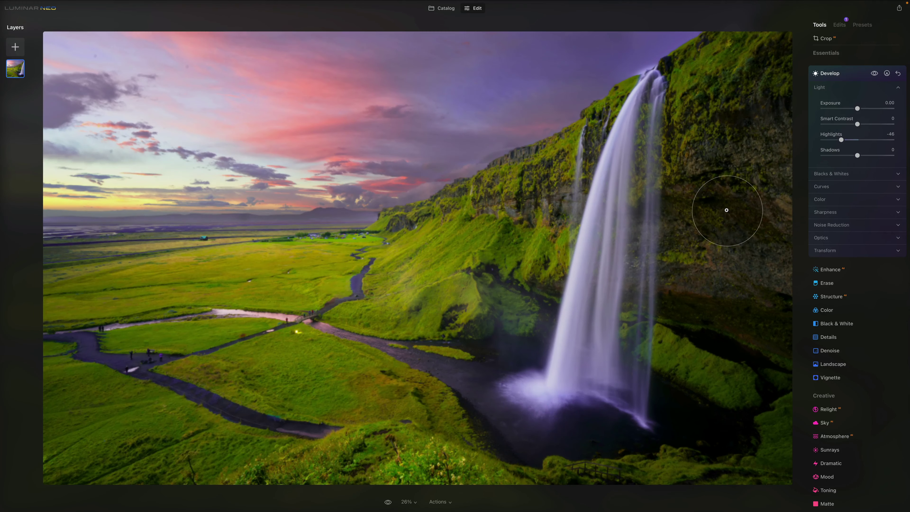
drag(860, 156, 876, 161)
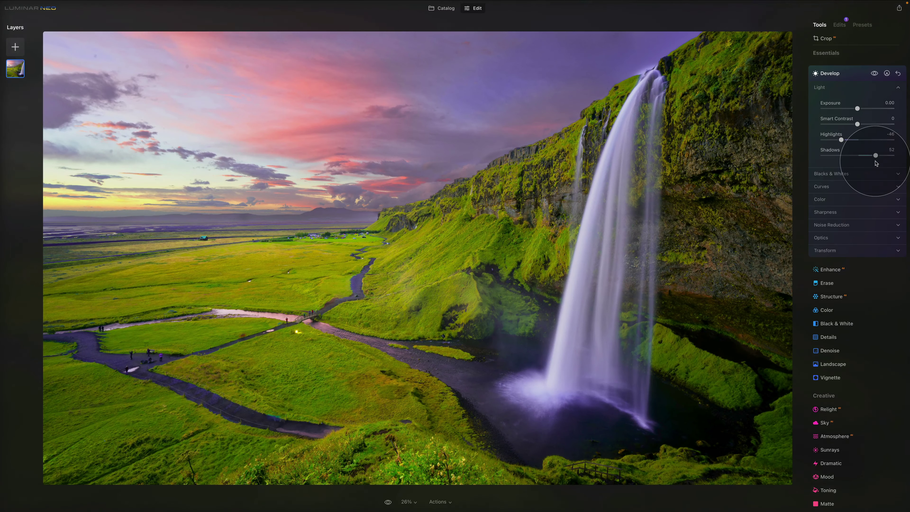
click(860, 88)
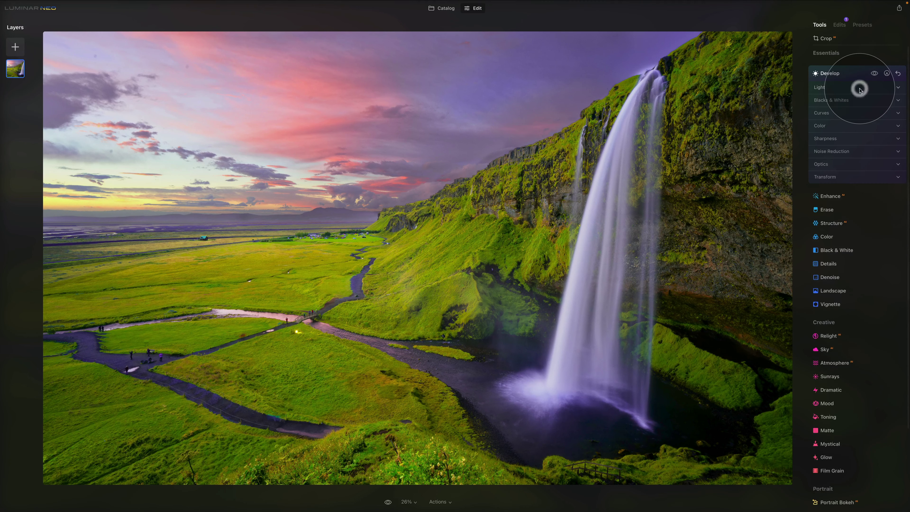
Expand the Blacks & Whites and Curves sections, with Whites and Blacks at 0
click(860, 101)
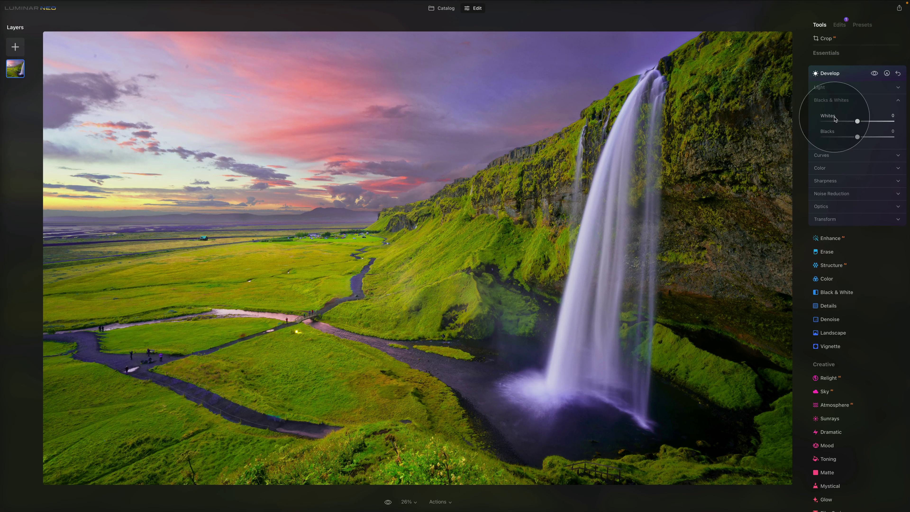
click(867, 156)
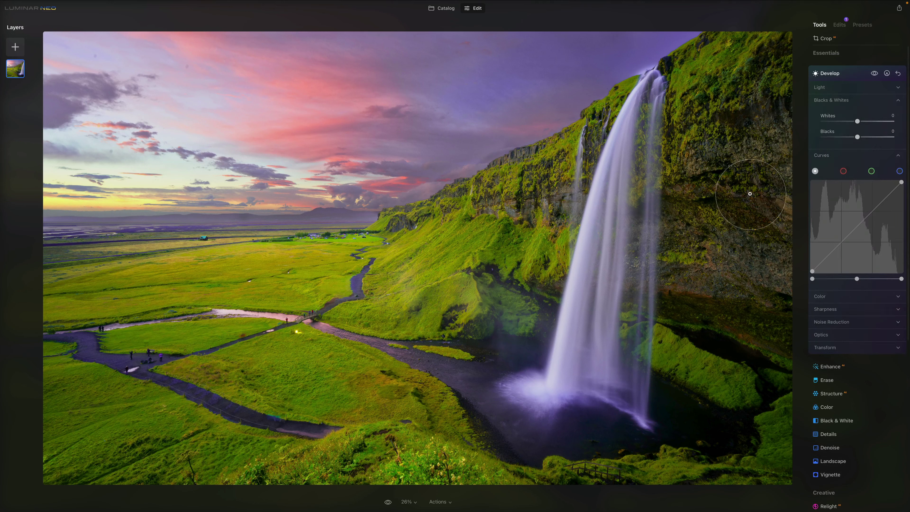
click(816, 172)
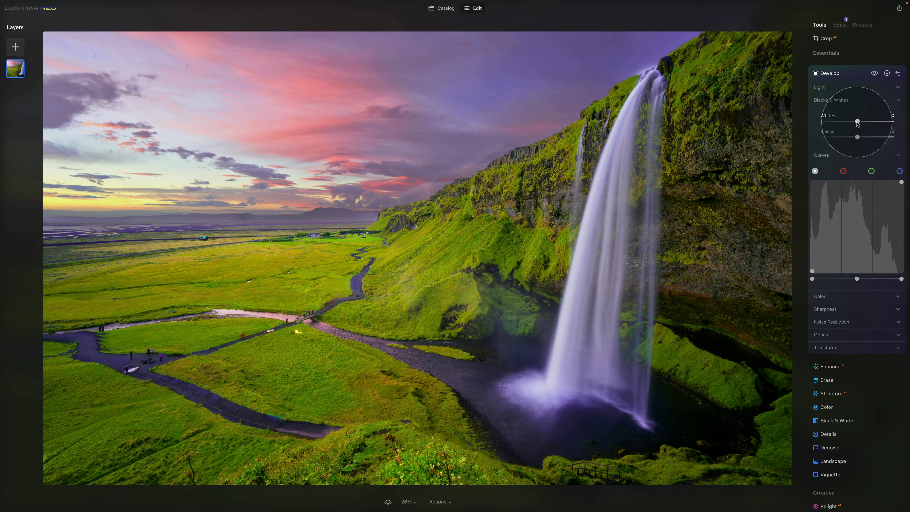
drag(858, 122, 871, 124)
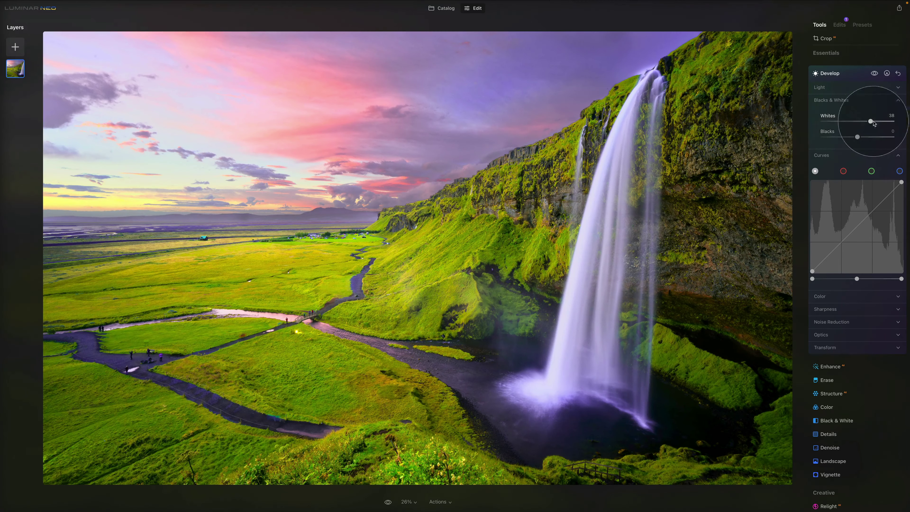
drag(871, 122, 893, 122)
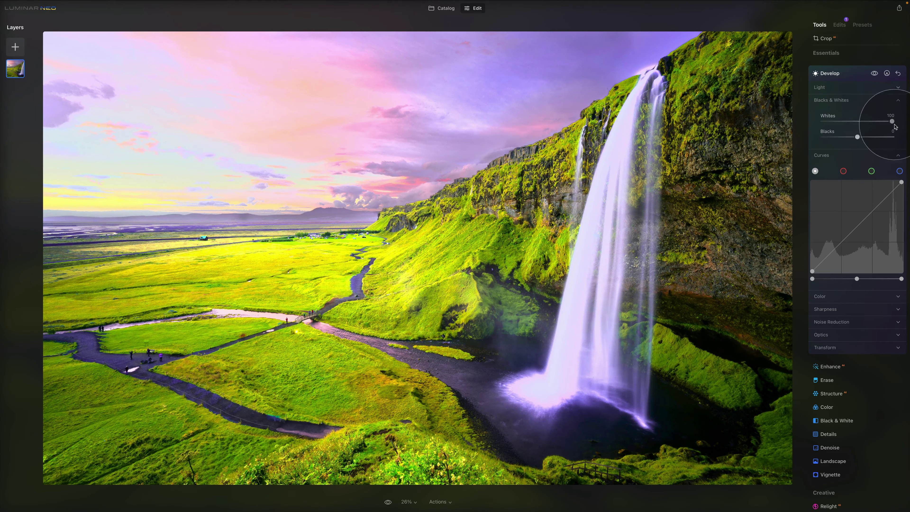
drag(892, 121, 823, 130)
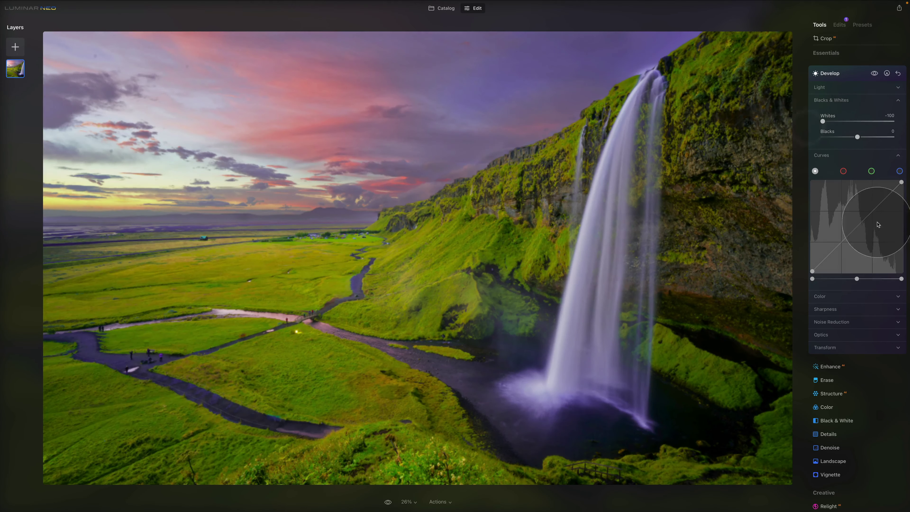
double_click(829, 115)
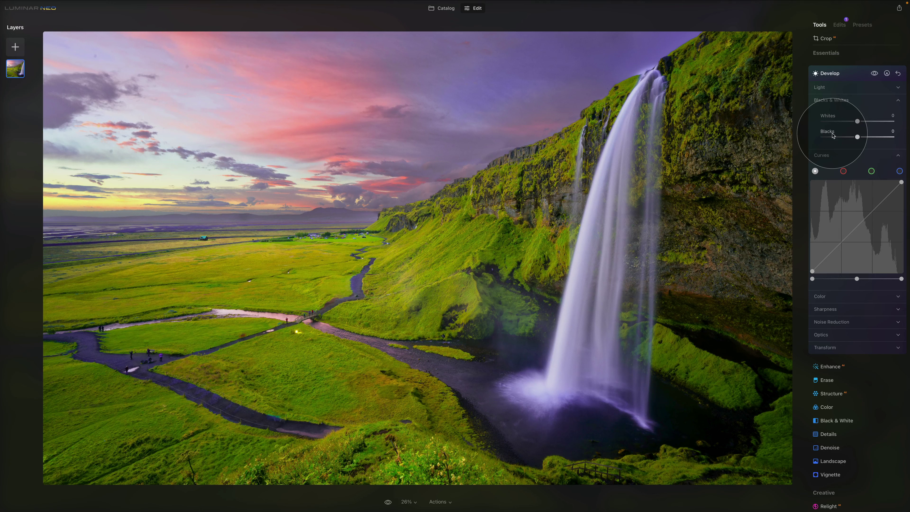
Test Blacks up and down, reopen Light, raise Whites to 15, and reset Blacks to 0
drag(857, 136, 897, 142)
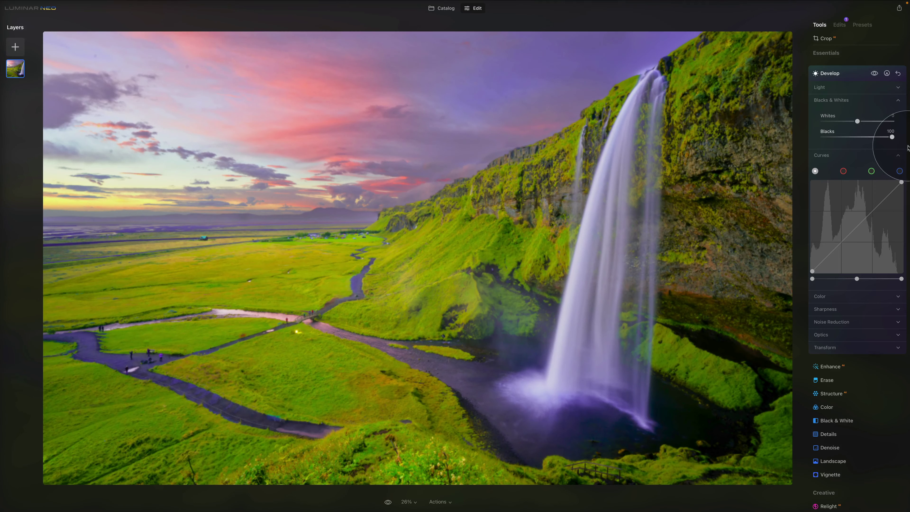
double_click(824, 132)
drag(858, 138, 847, 138)
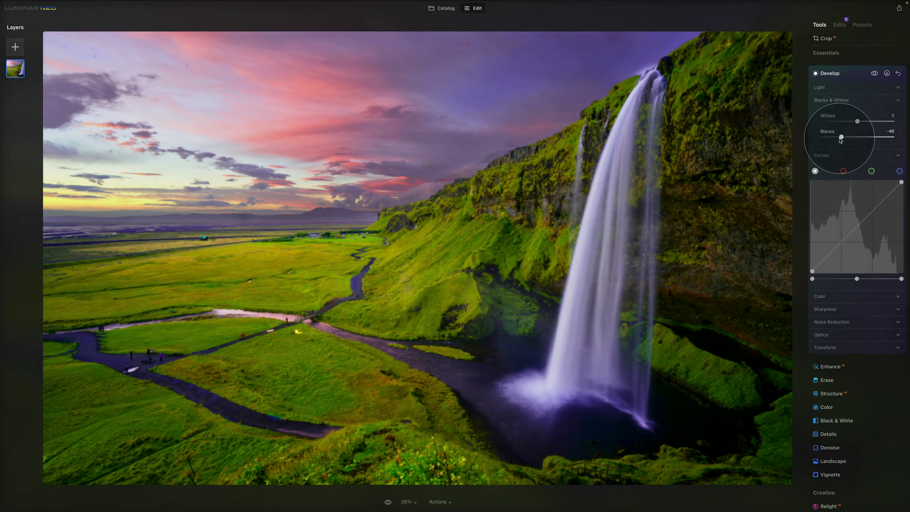
double_click(825, 131)
click(830, 88)
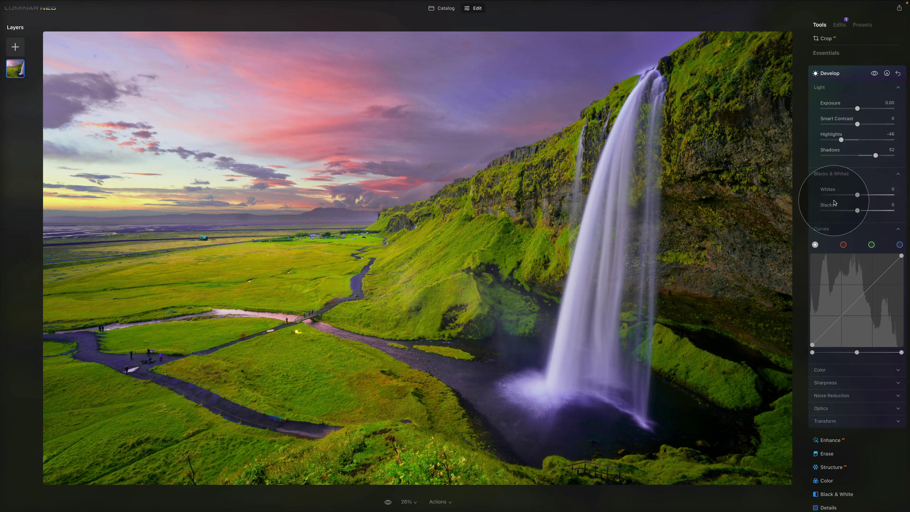
drag(858, 195, 854, 210)
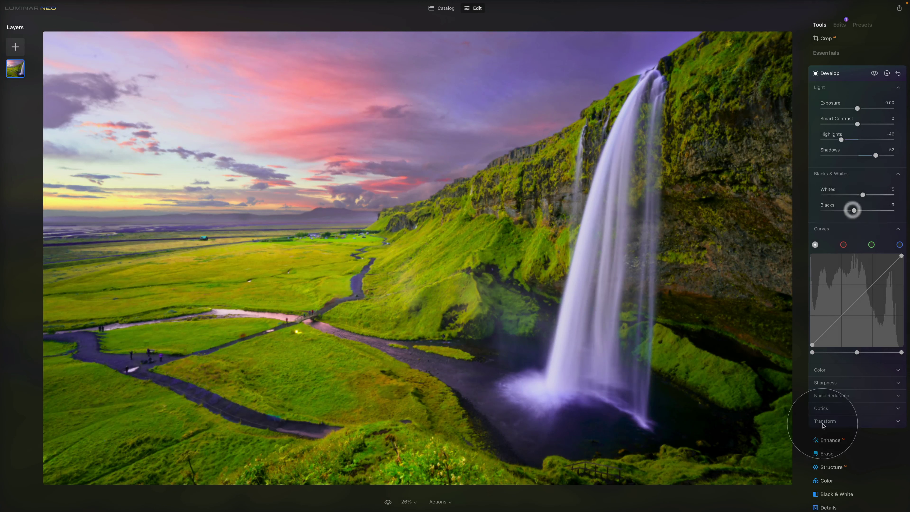
double_click(829, 209)
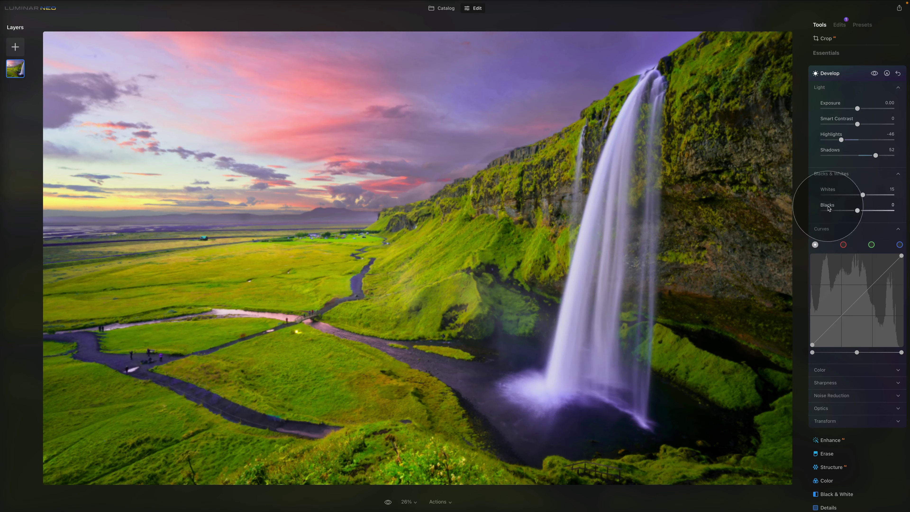
Collapse Blacks & Whites and Light so Curves sits on top with a straight tone curve
click(828, 175)
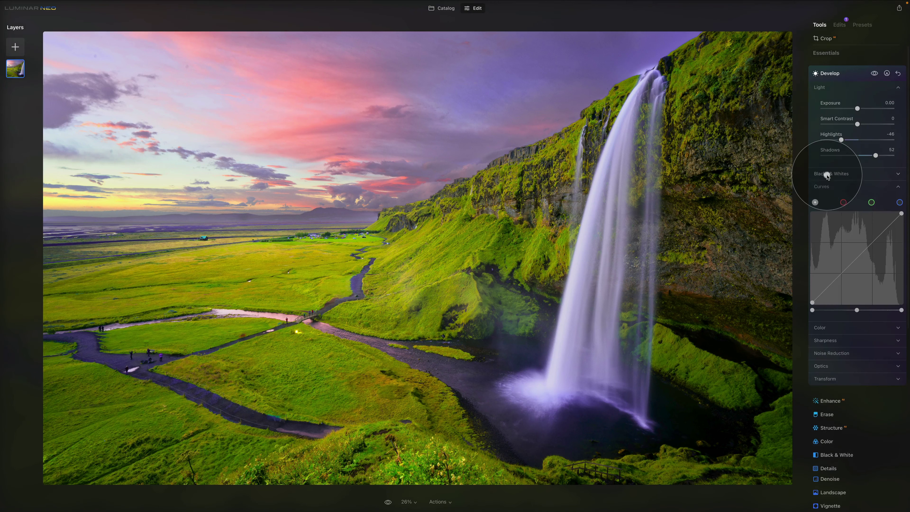
click(824, 88)
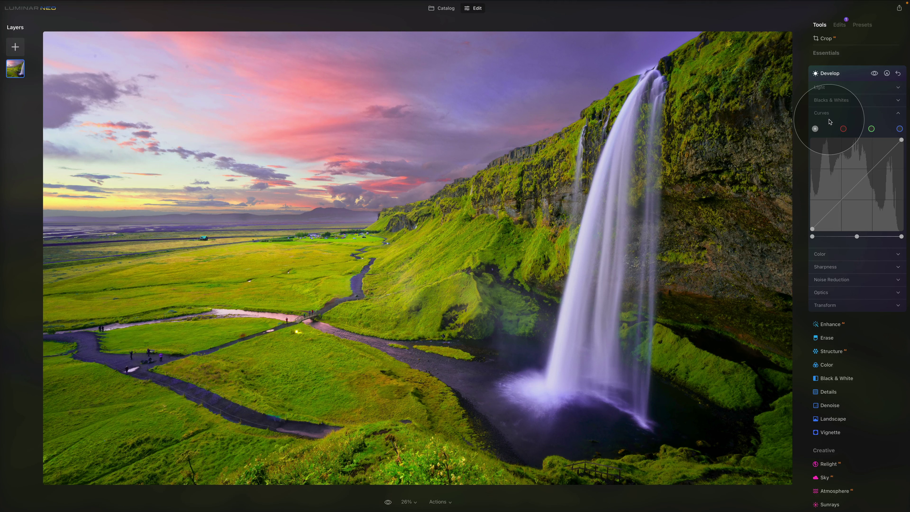
click(815, 128)
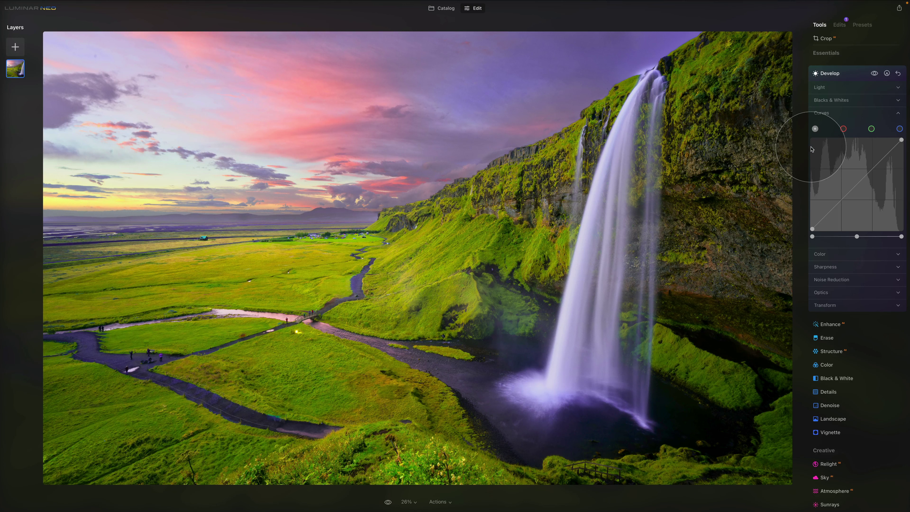
click(816, 129)
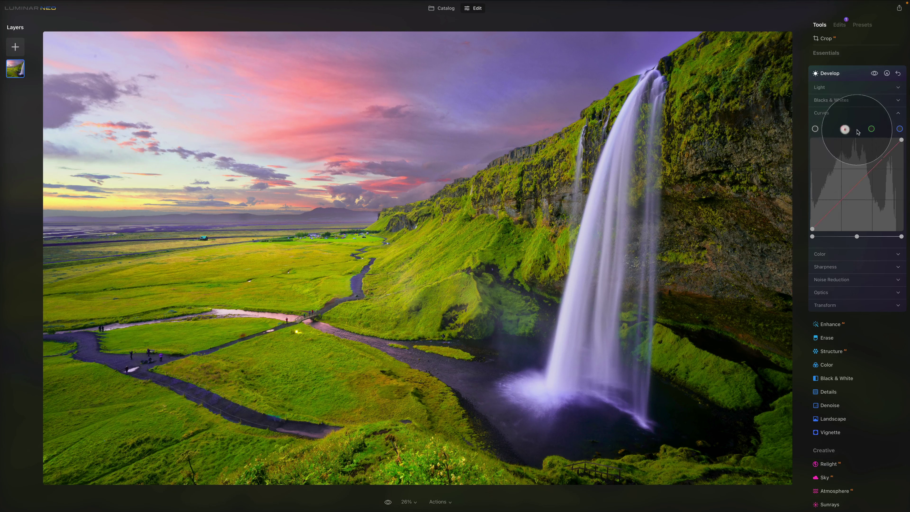
click(872, 129)
click(816, 128)
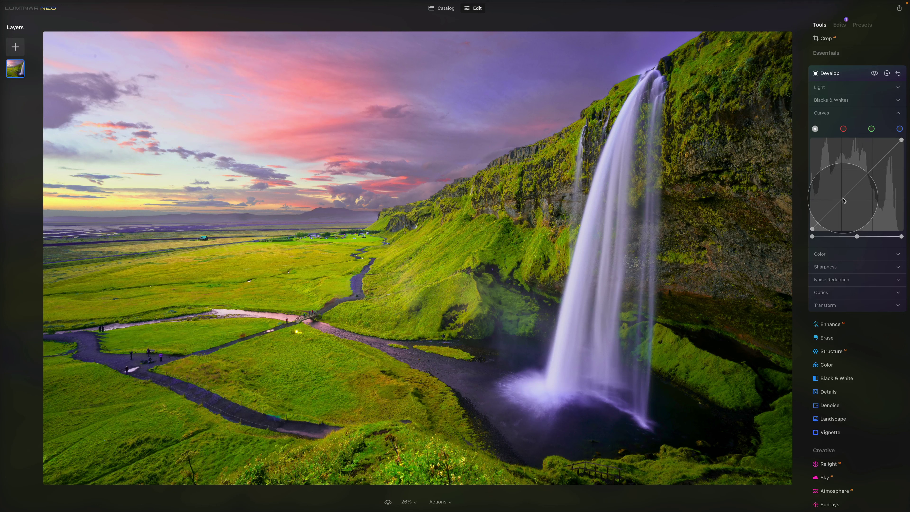
click(842, 201)
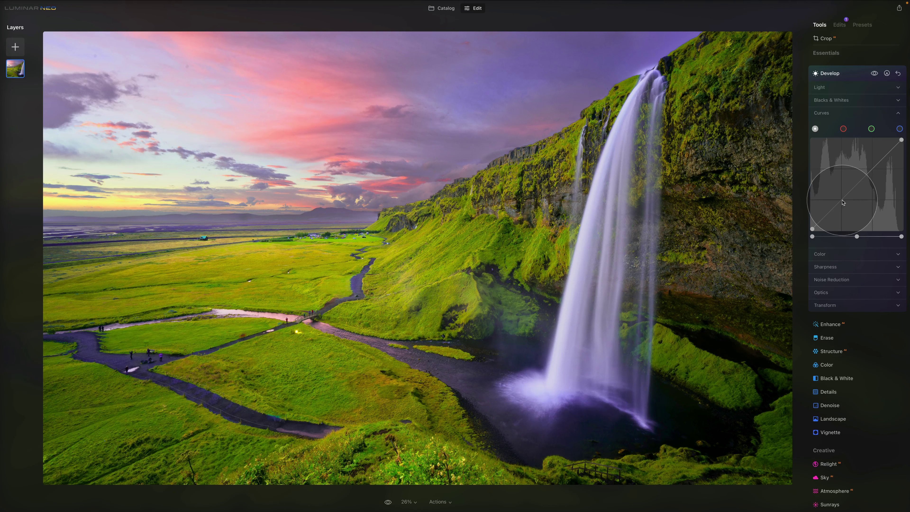
click(856, 188)
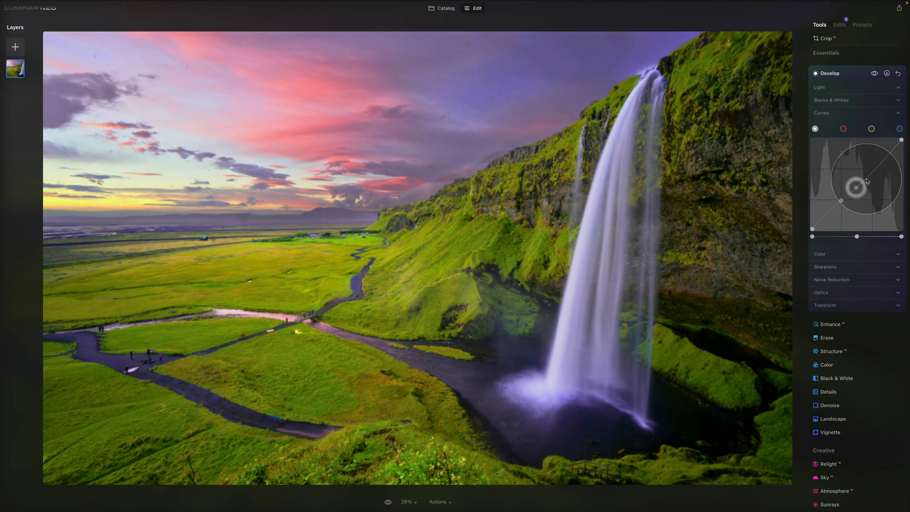
click(869, 177)
click(880, 169)
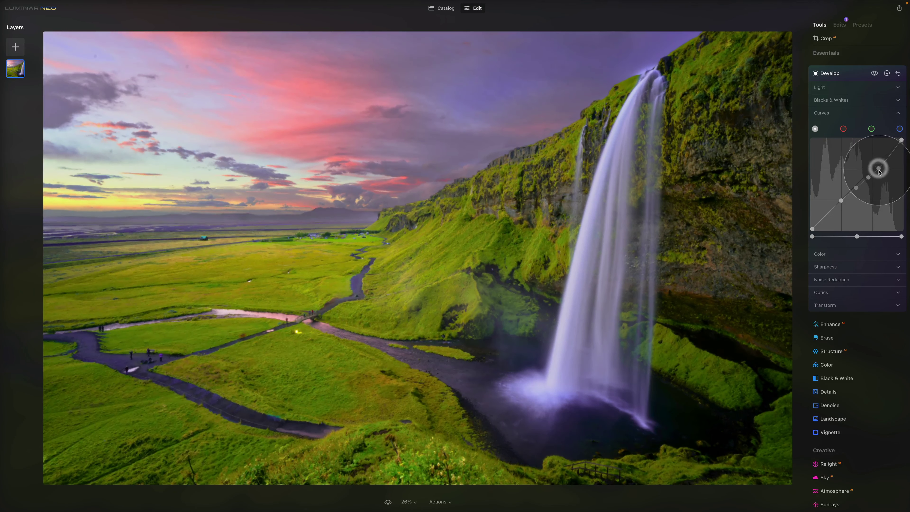
click(889, 159)
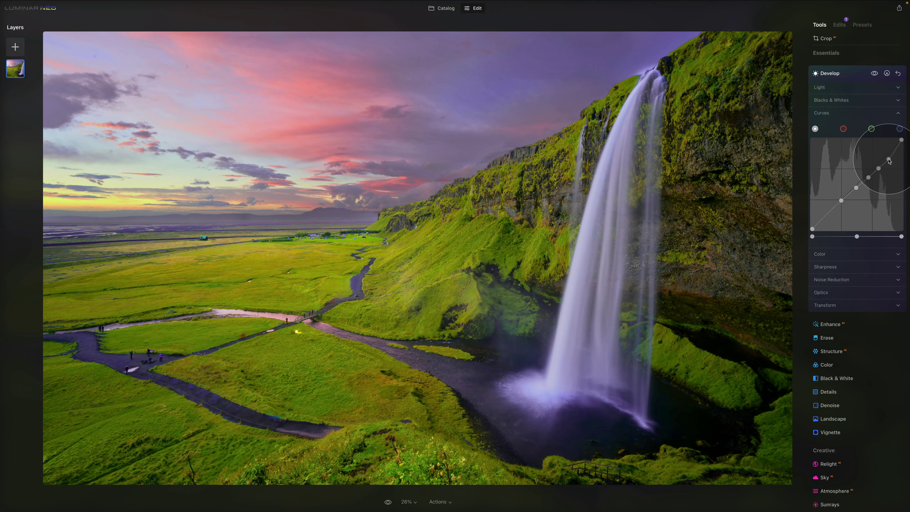
drag(890, 160, 891, 155)
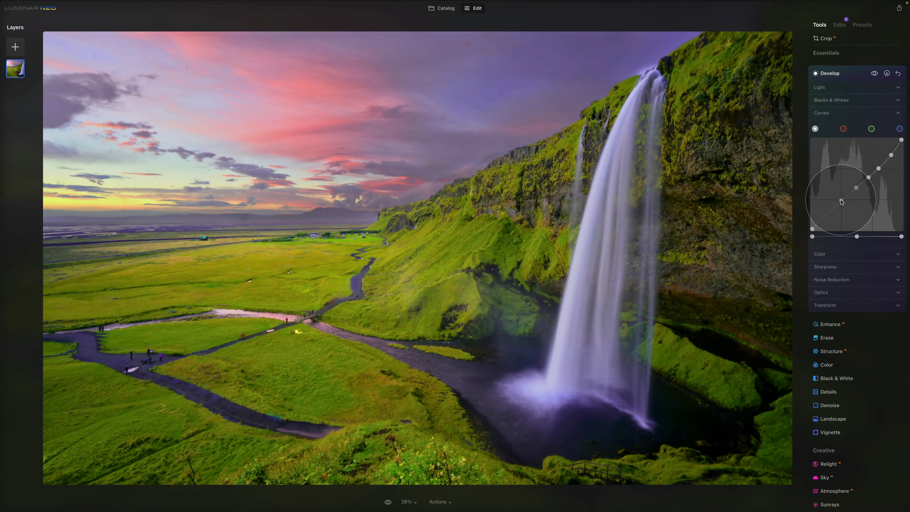
mouse_move(842, 201)
mouse_down()
mouse_move(840, 213)
mouse_move(837, 206)
mouse_up()
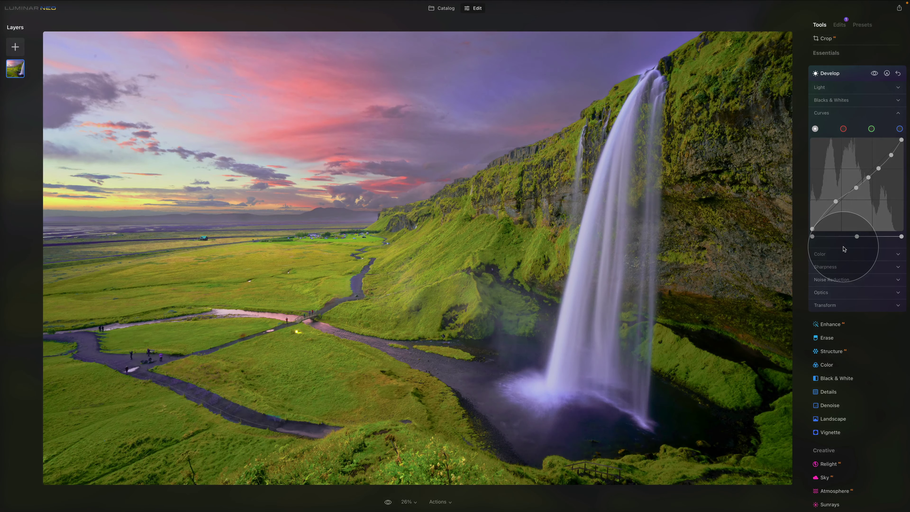
double_click(836, 202)
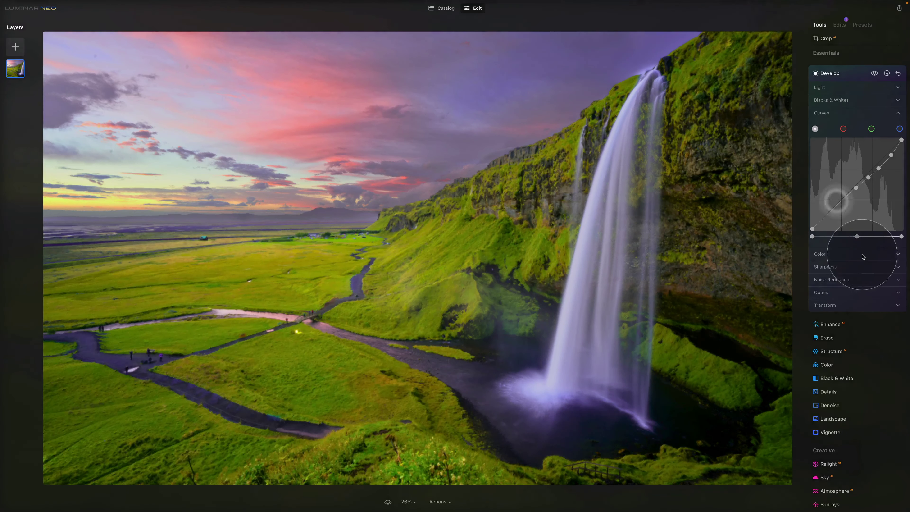
double_click(856, 188)
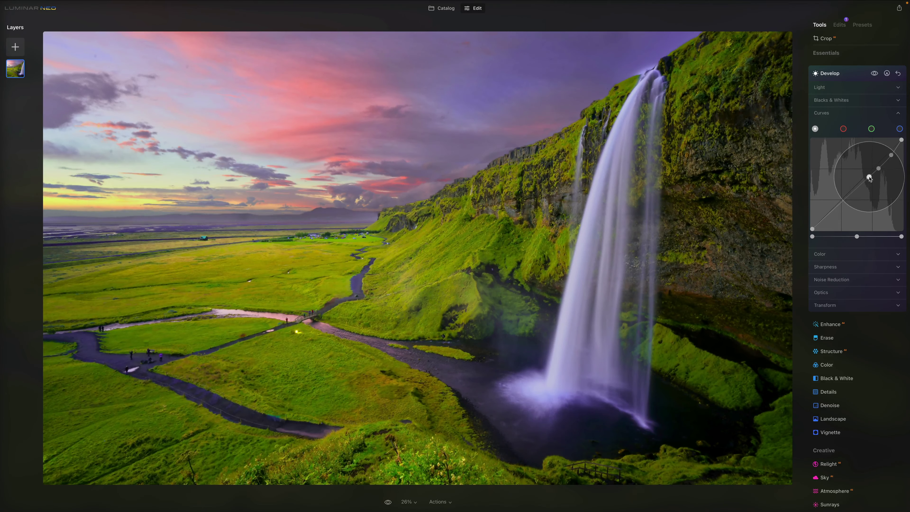
double_click(869, 178)
double_click(879, 168)
double_click(892, 155)
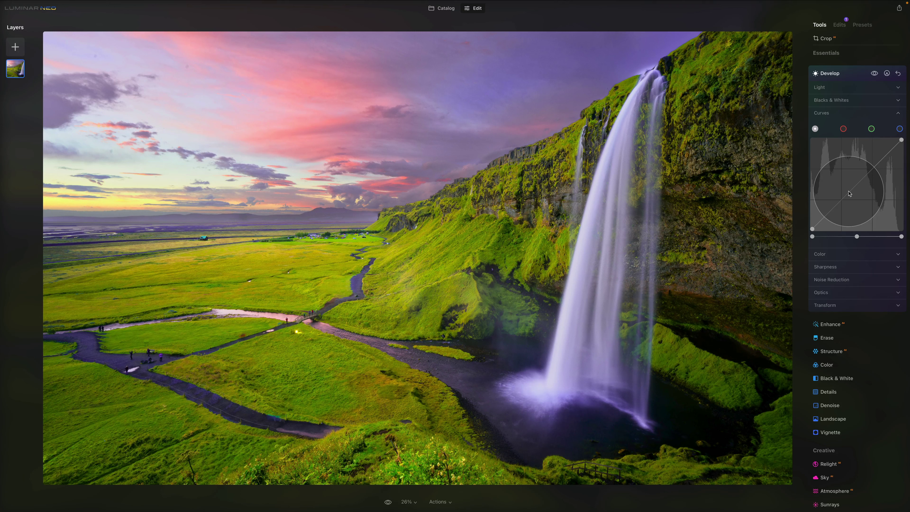
Expand Develop's Color section and keep White Balance on As Shot from its presets list
scroll(864, 160, down, 1)
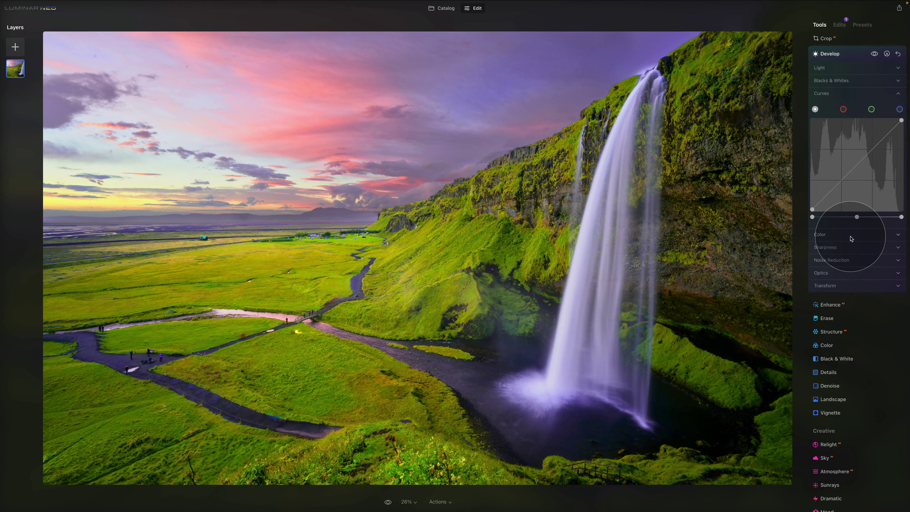
click(852, 236)
scroll(851, 238, down, 1)
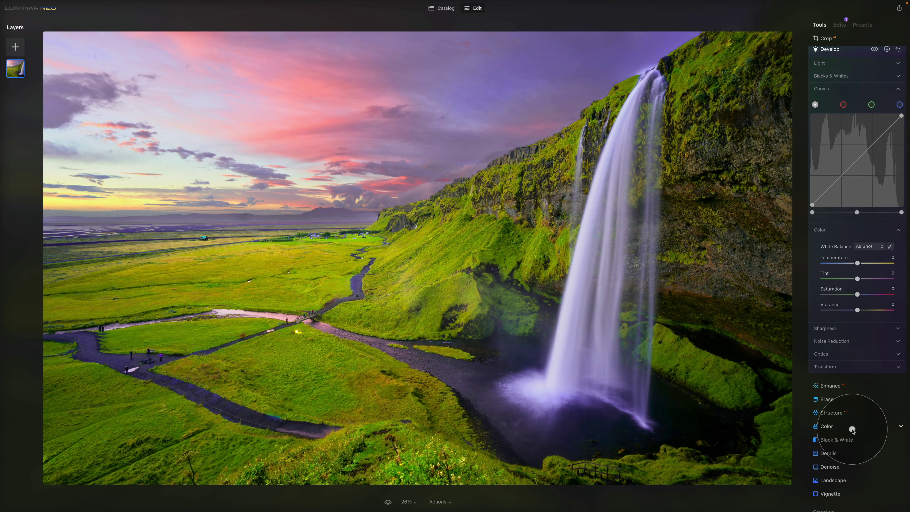
click(851, 427)
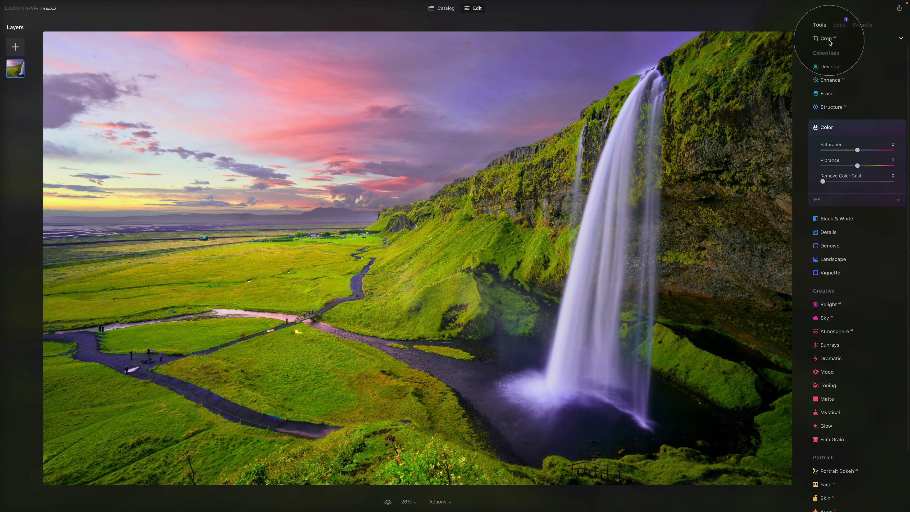
click(832, 68)
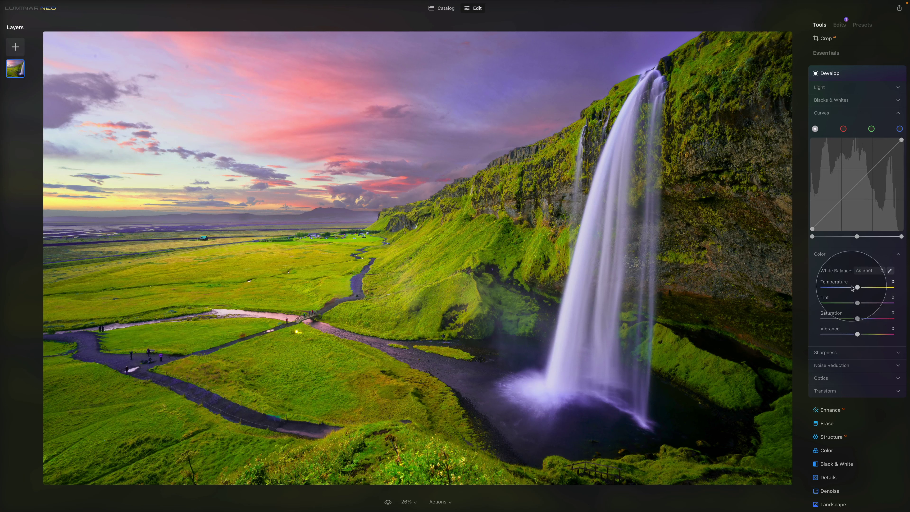
click(866, 270)
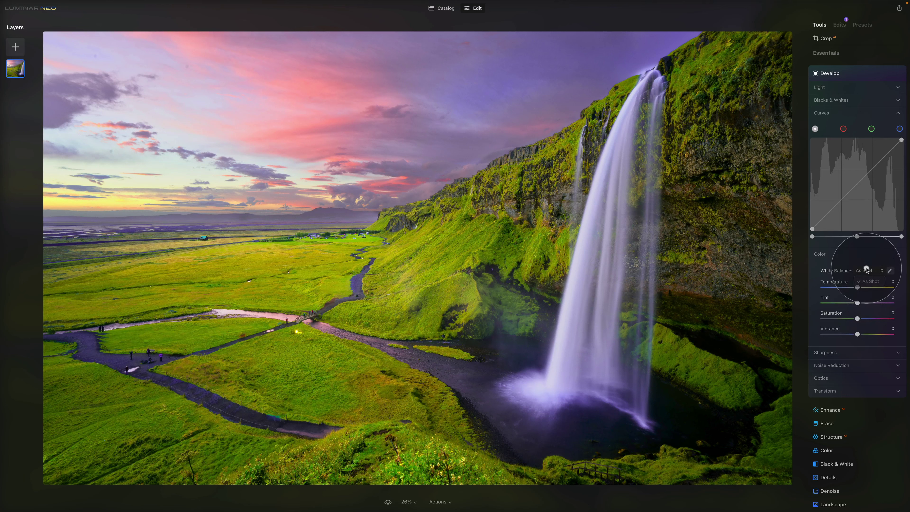
click(869, 282)
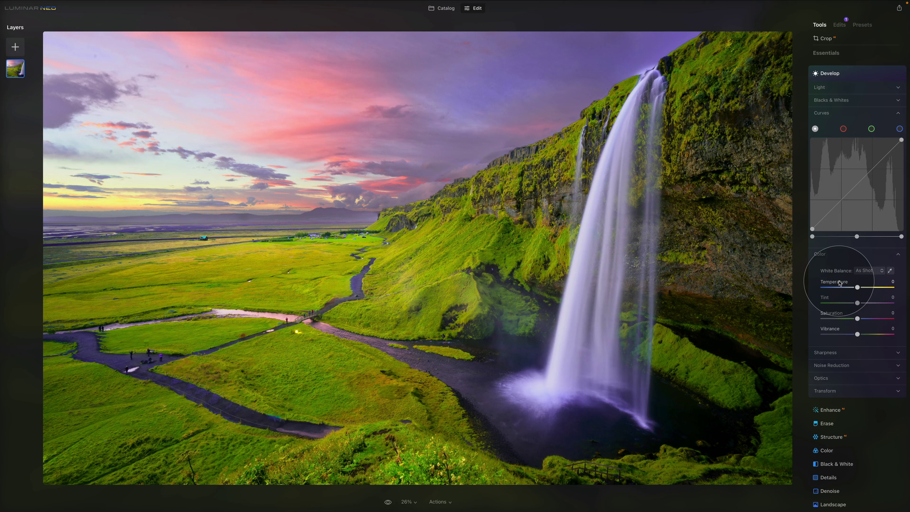
drag(857, 288, 830, 289)
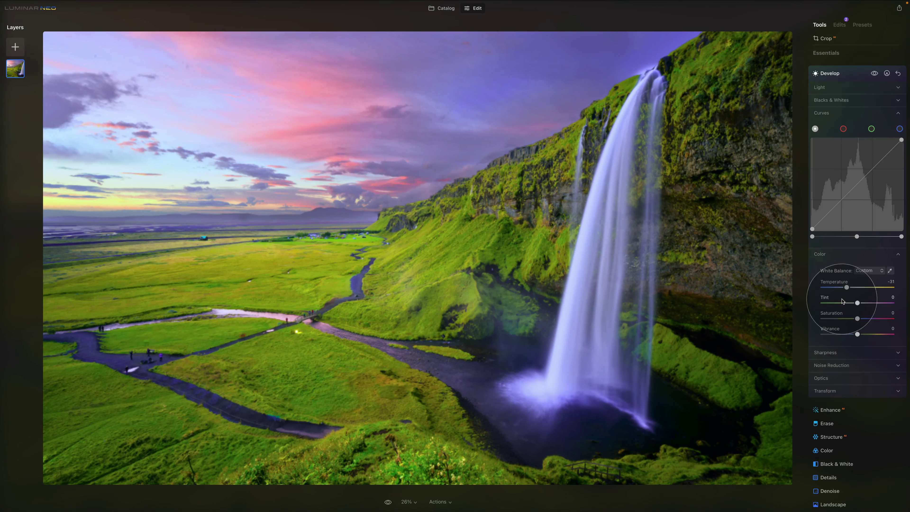
double_click(839, 283)
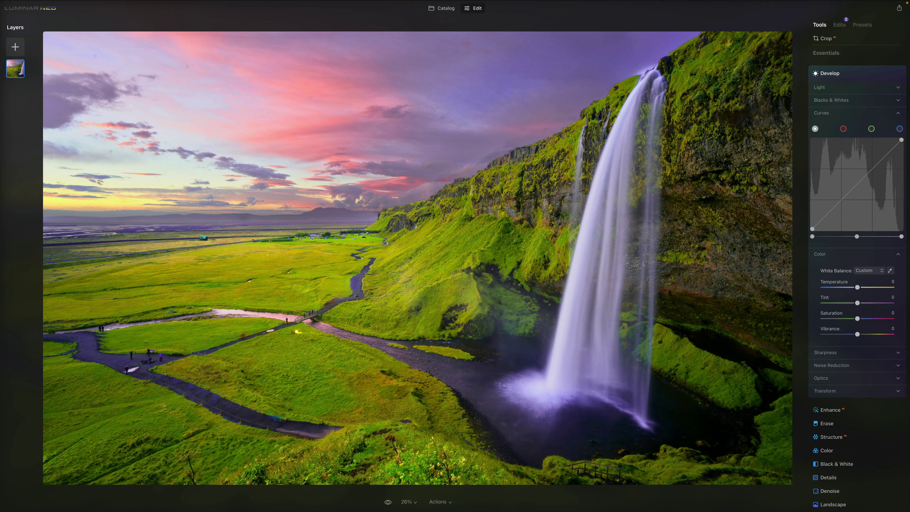
drag(858, 303, 788, 305)
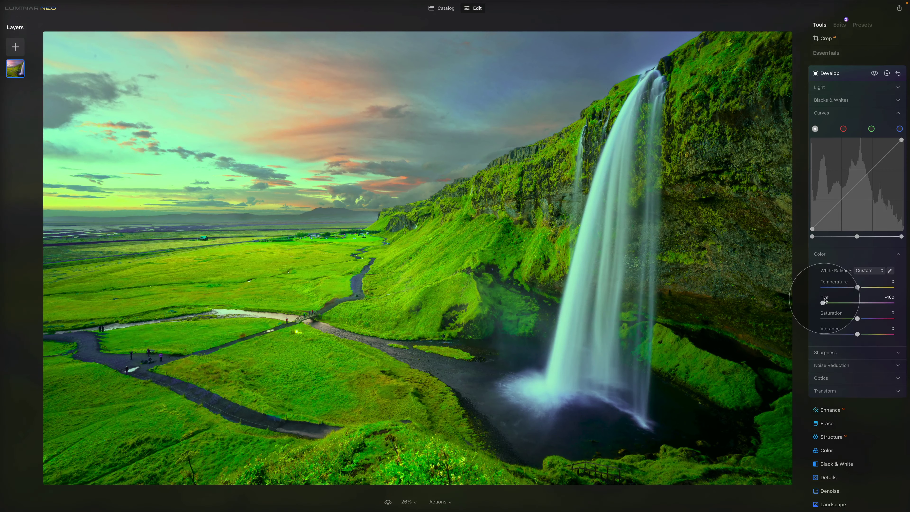
double_click(824, 300)
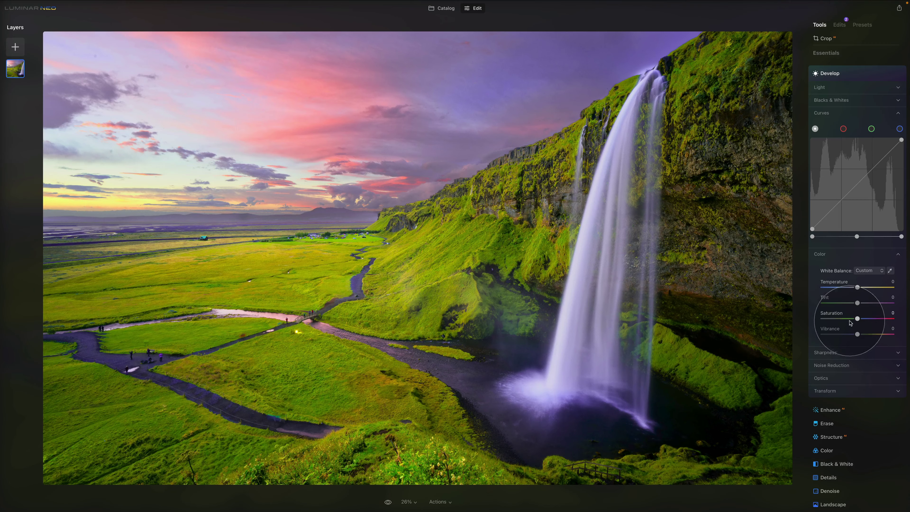
Try Saturation fully drained, at 80 and at -10, resetting it to 0 each time
drag(858, 319, 751, 321)
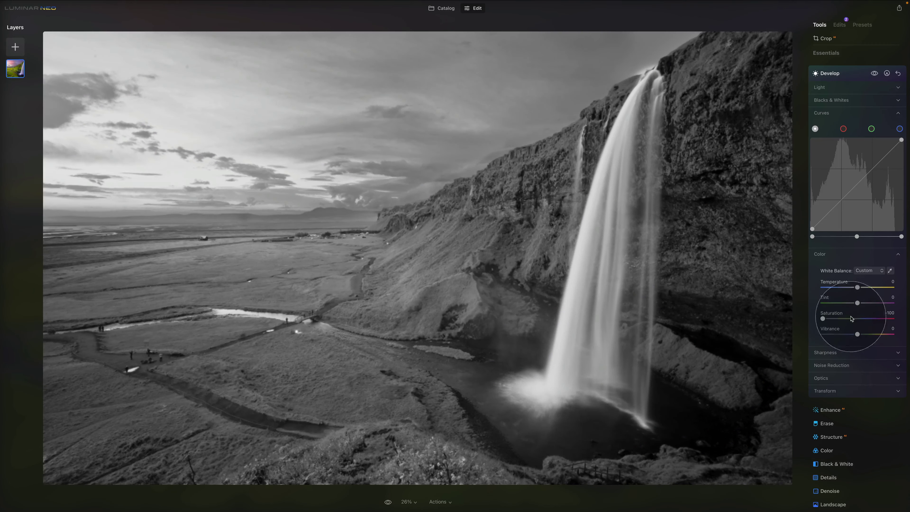
double_click(834, 313)
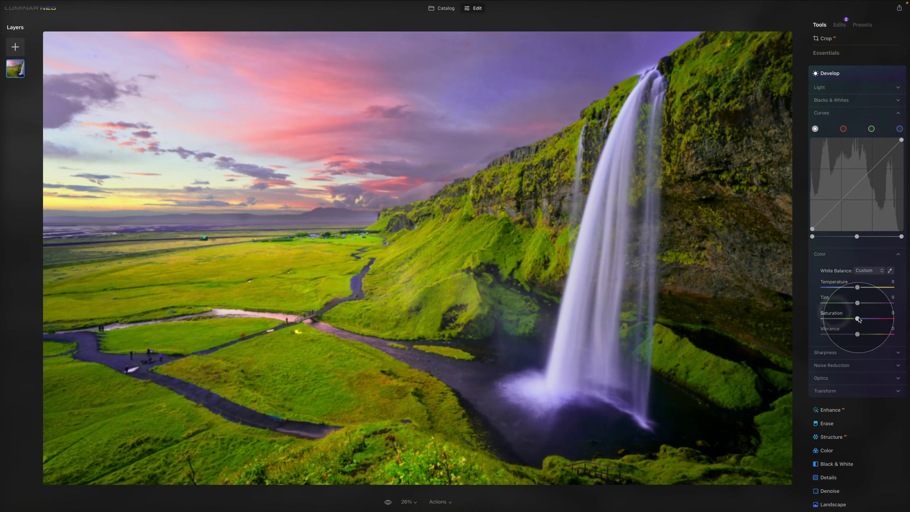
drag(858, 318, 886, 318)
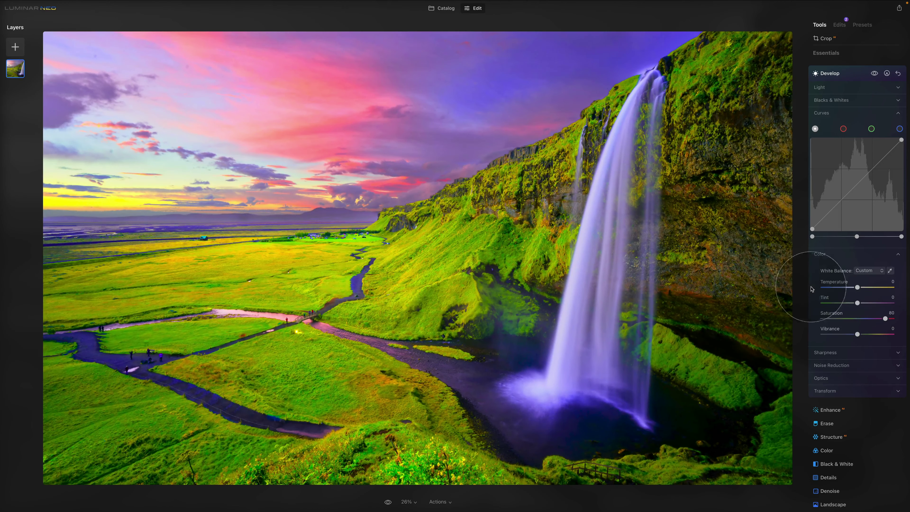
double_click(835, 313)
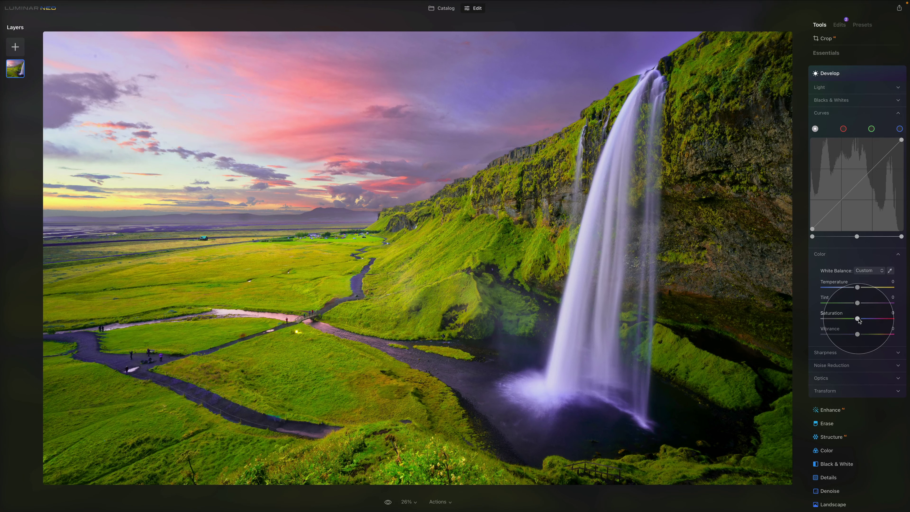
drag(858, 319, 874, 336)
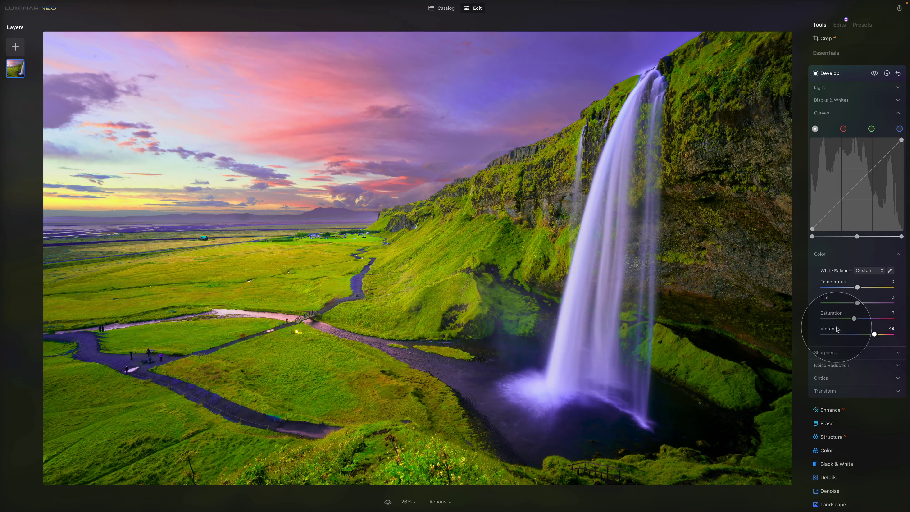
double_click(830, 329)
double_click(832, 313)
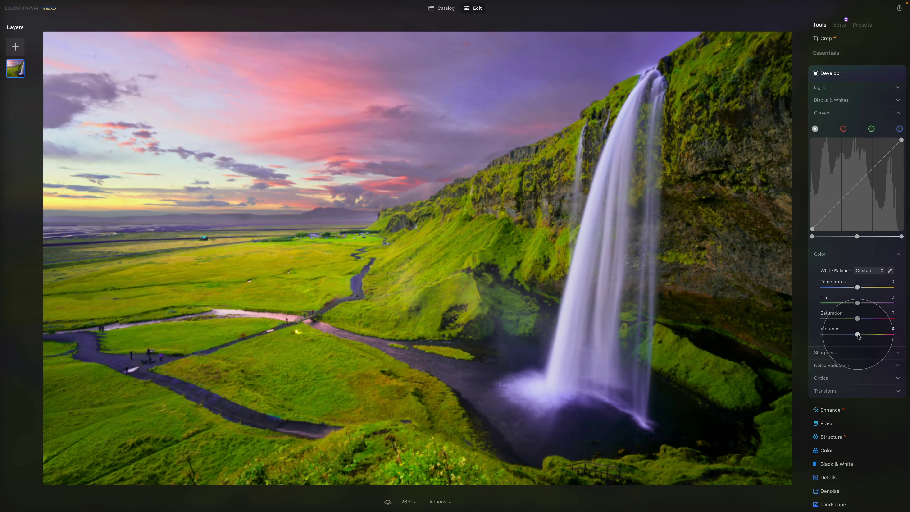
Try Vibrance at 65 and at 44, then reset Vibrance to 0
drag(858, 334, 883, 339)
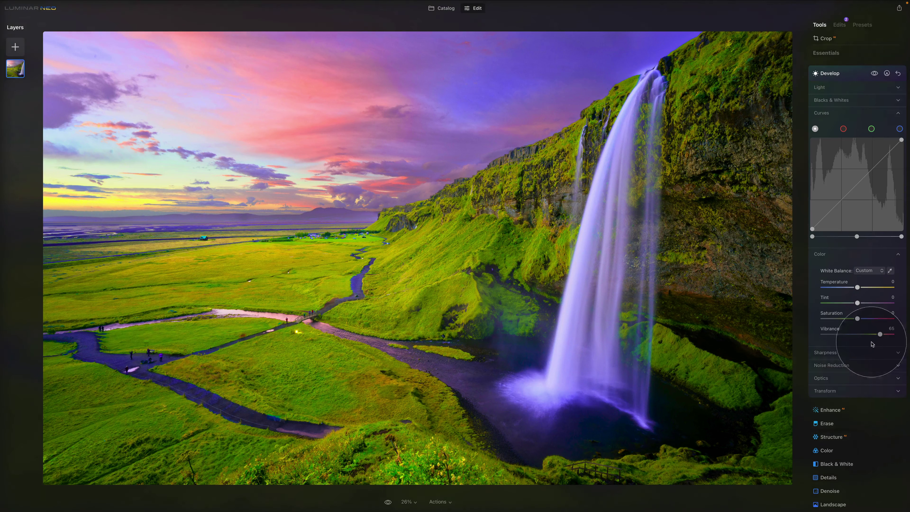
double_click(828, 330)
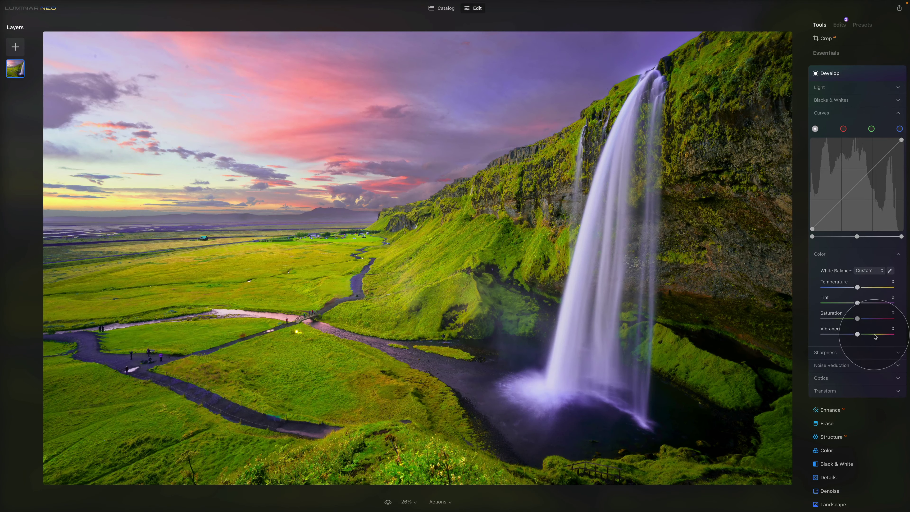
click(873, 334)
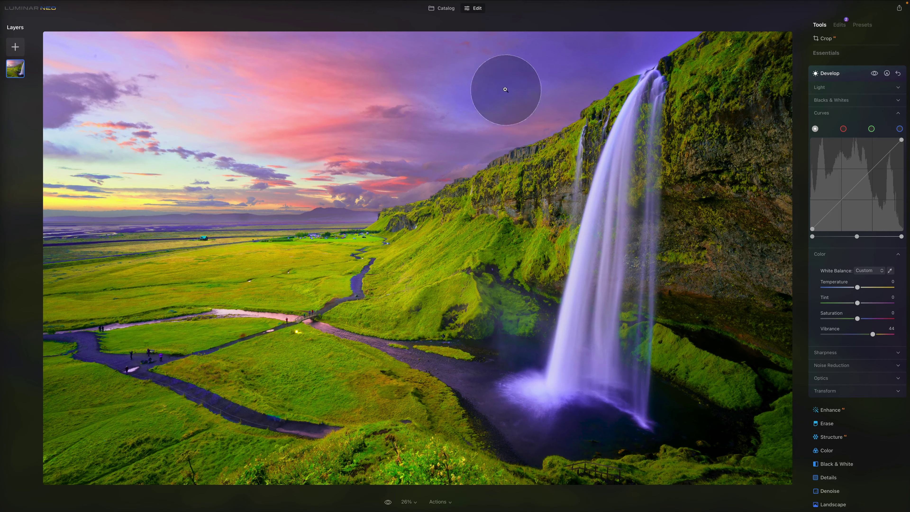
double_click(837, 336)
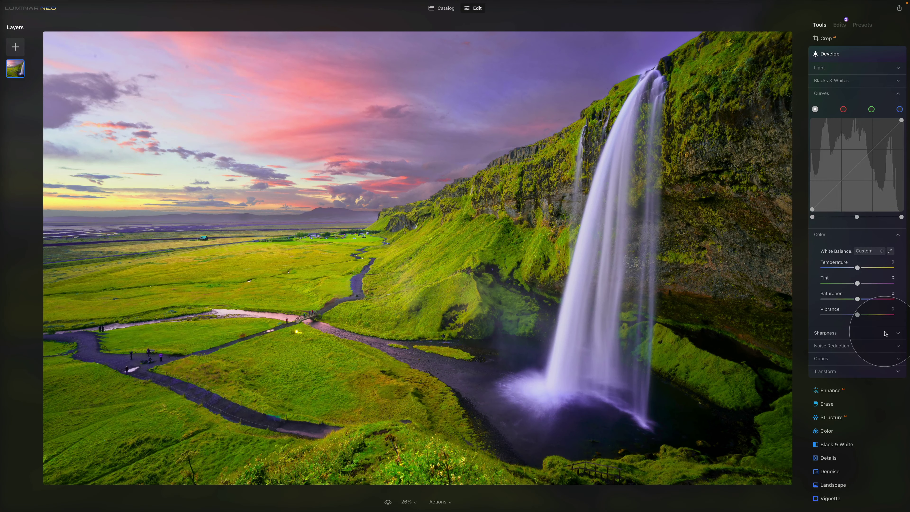
Expand Sharpness (Sharpen 0, Radius and Masking 50) and collapse the Color section
click(886, 334)
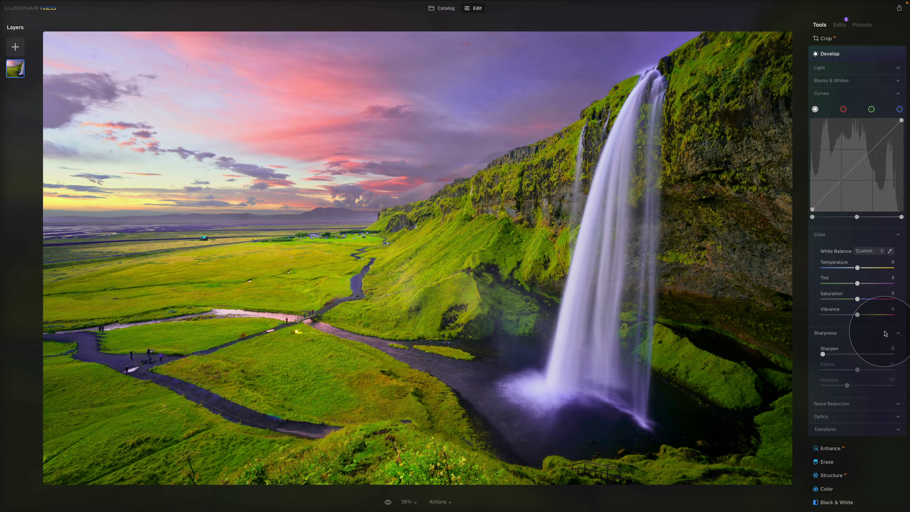
click(848, 236)
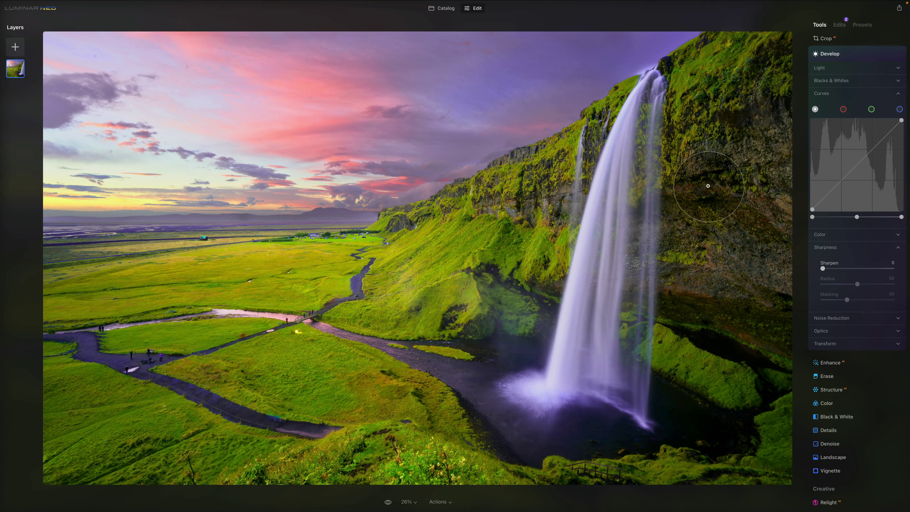
drag(599, 280, 603, 264)
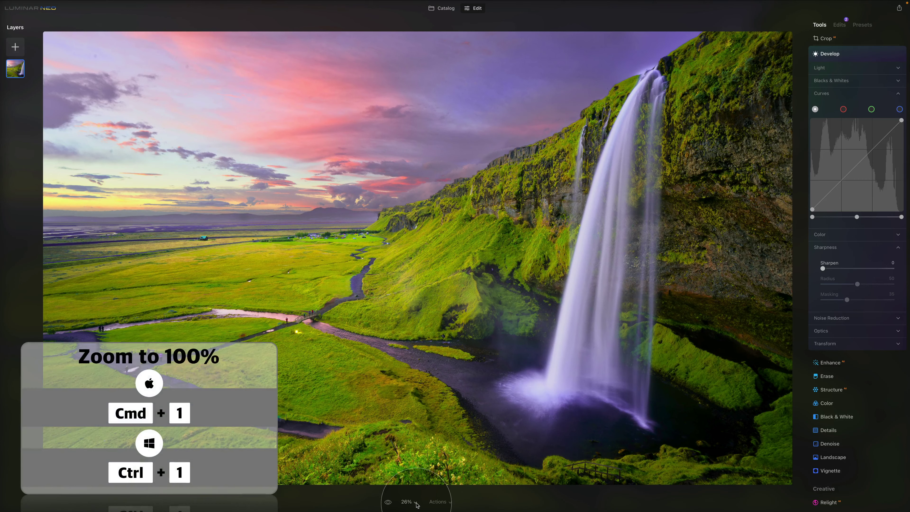
View the rock face at 100%, raise Sharpen, and compare with Develop adjustments toggled off
click(417, 504)
click(413, 456)
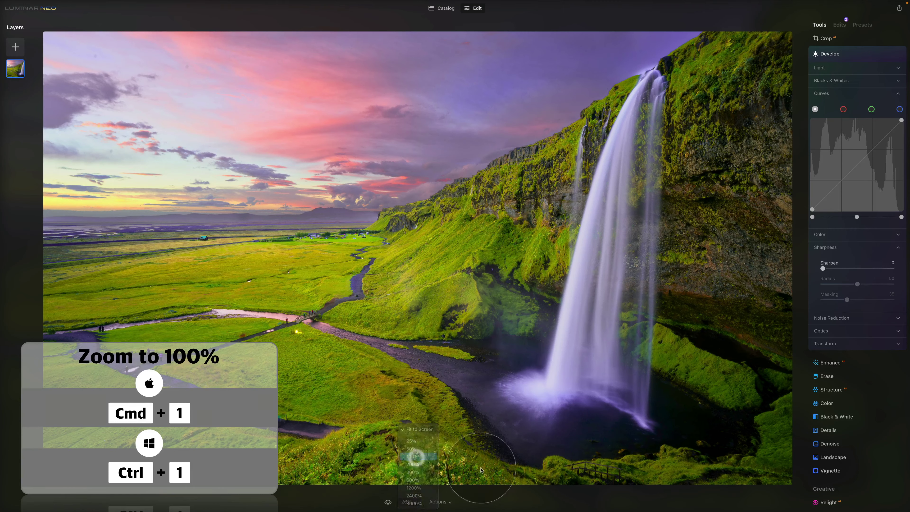
drag(687, 175, 261, 325)
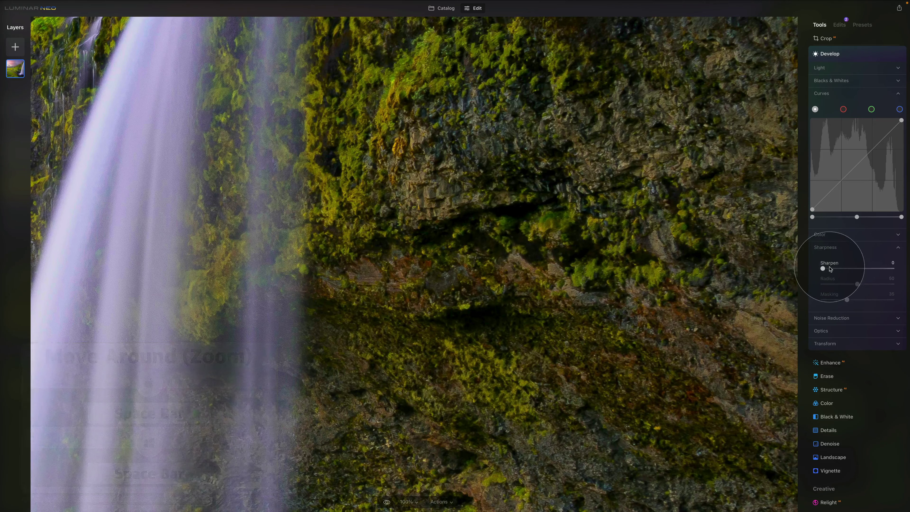
drag(831, 269, 895, 269)
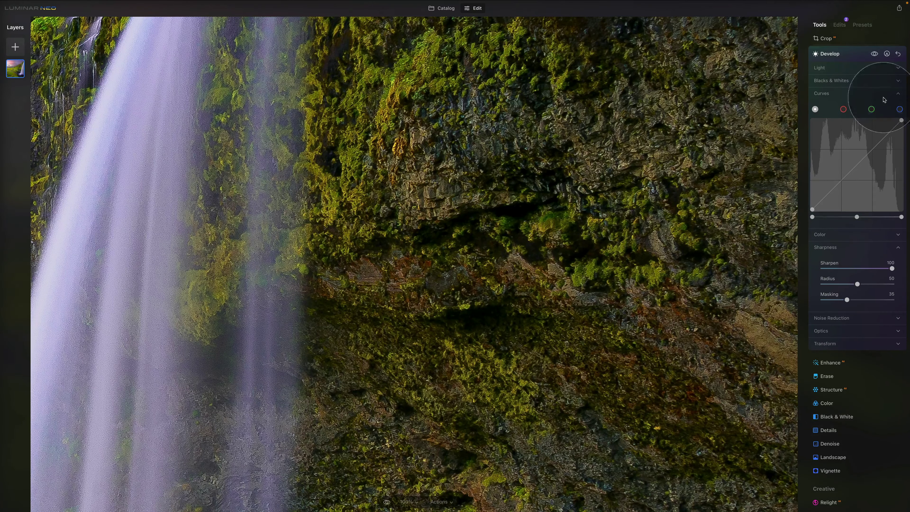
click(875, 54)
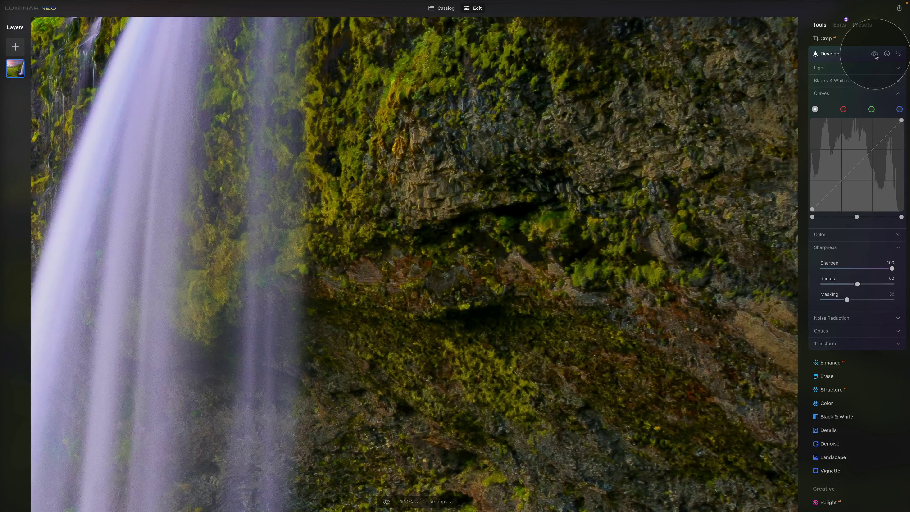
click(875, 54)
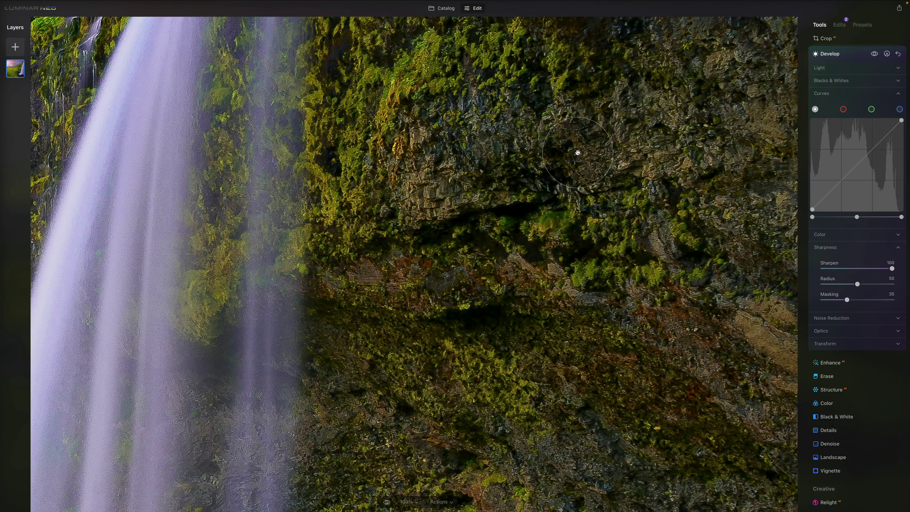
Check sky grain at 100% against the unsharpened version, then zoom out and set Sharpen to 100
click(403, 236)
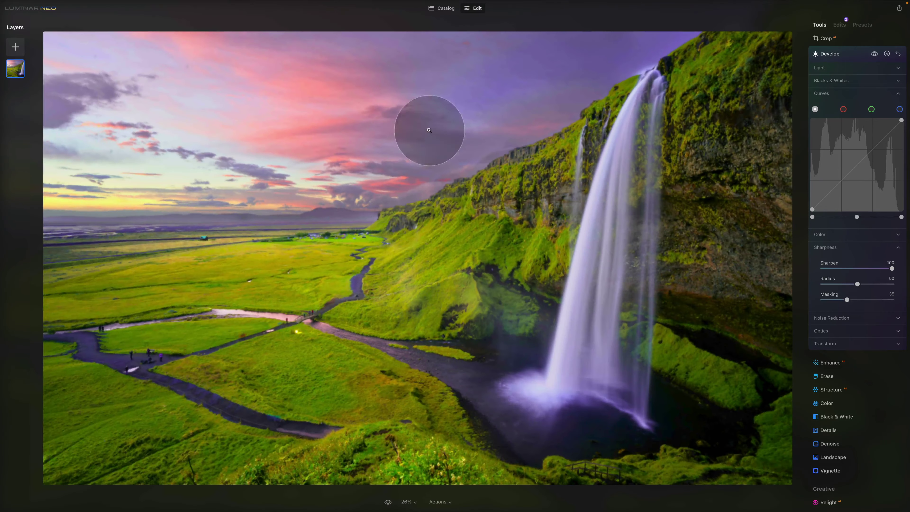
click(467, 70)
drag(468, 71, 486, 113)
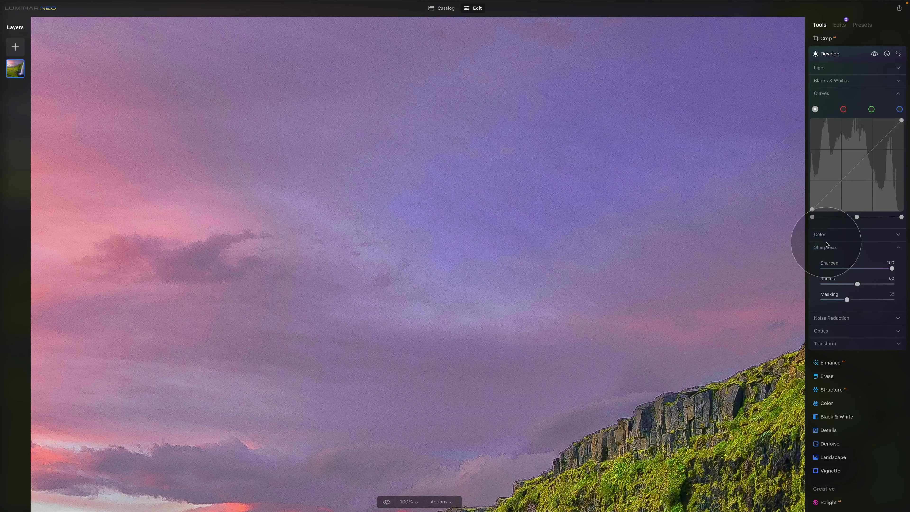
click(875, 54)
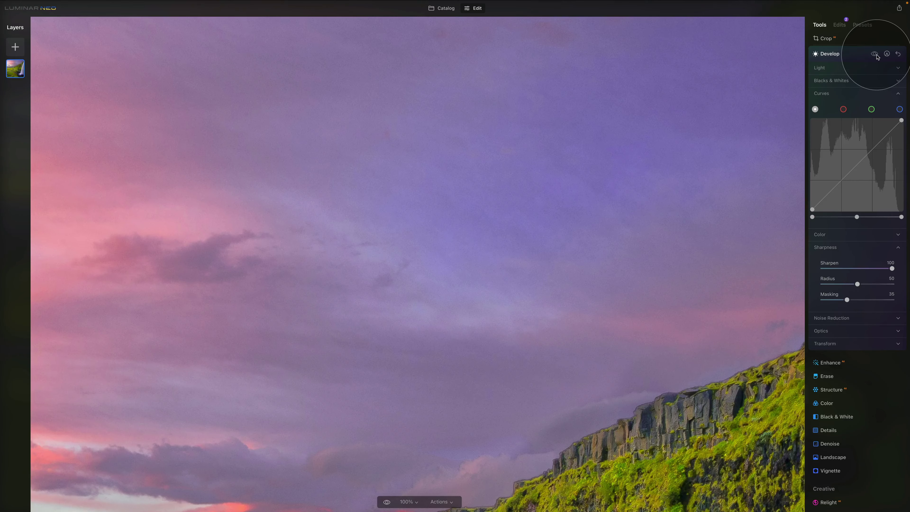
click(875, 55)
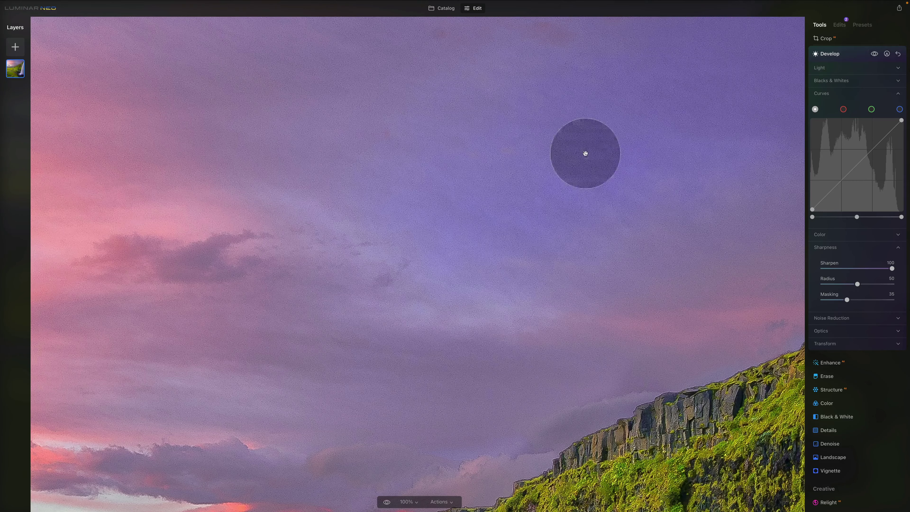
click(542, 235)
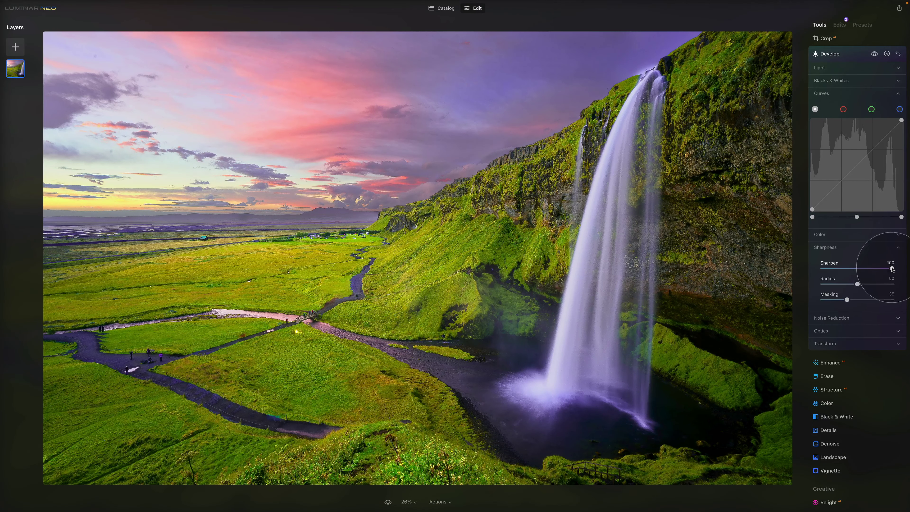
drag(892, 269, 742, 272)
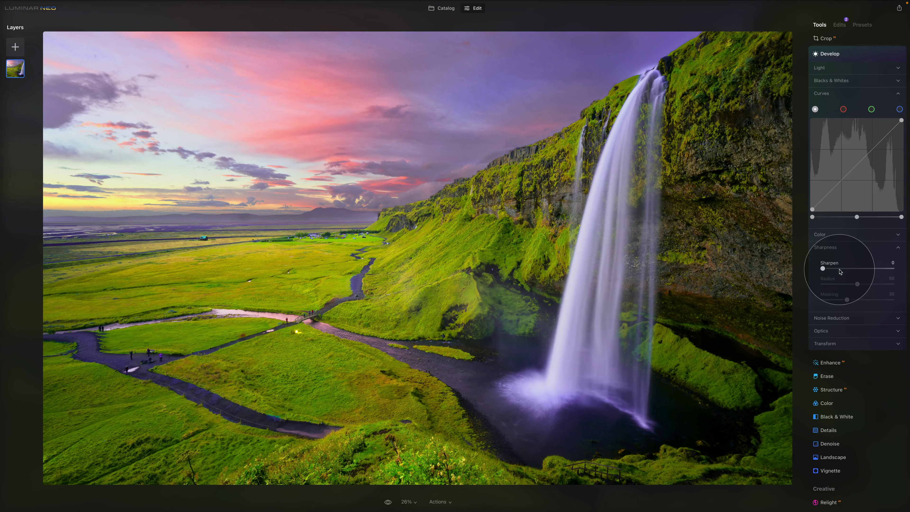
drag(840, 269, 899, 268)
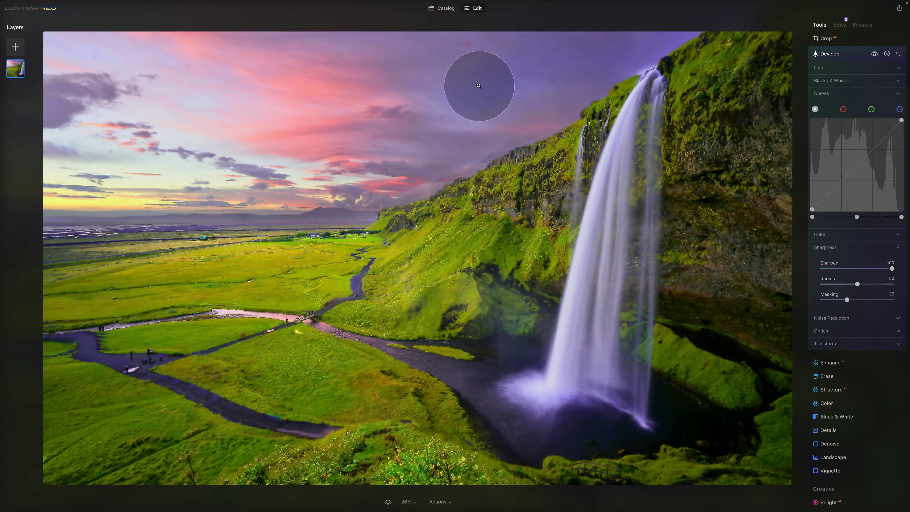
Zoom to 100% on the cliff edge, test Radius at 100 and 0, then return it to 50
click(478, 85)
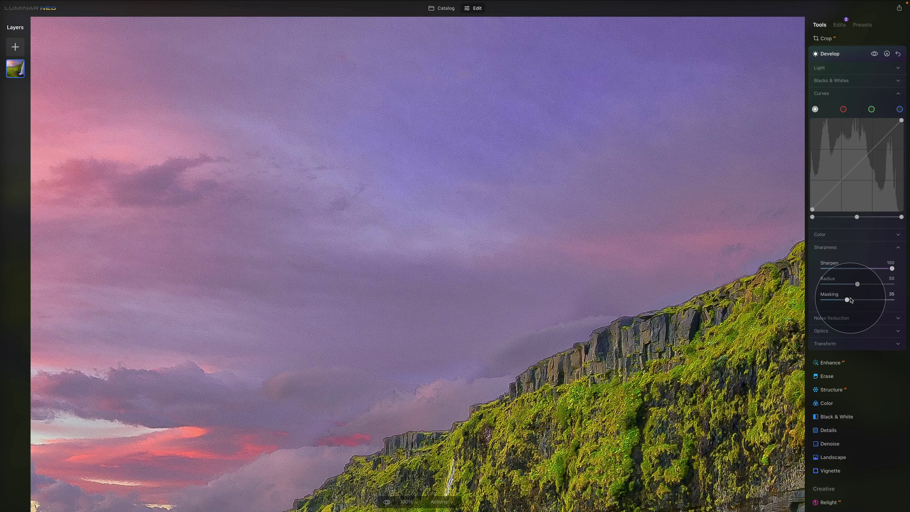
scroll(671, 352, down, 3)
scroll(671, 352, right, 3)
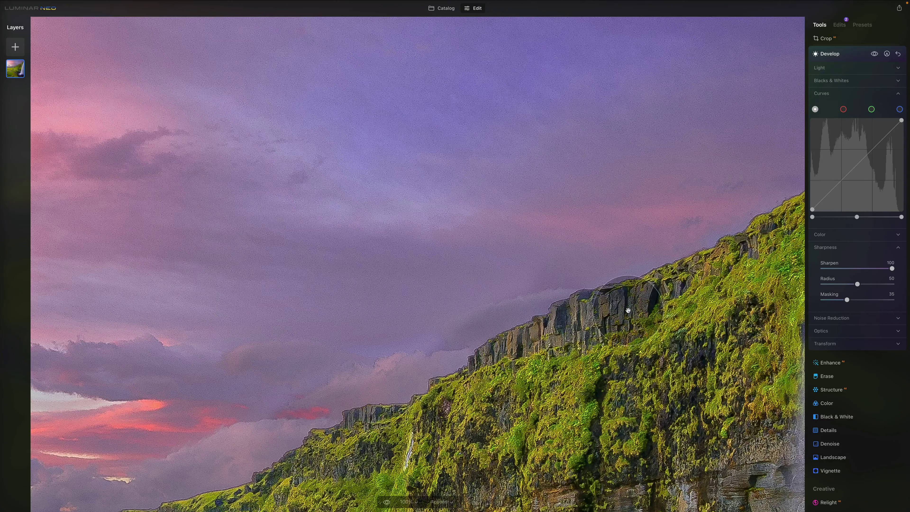
click(616, 283)
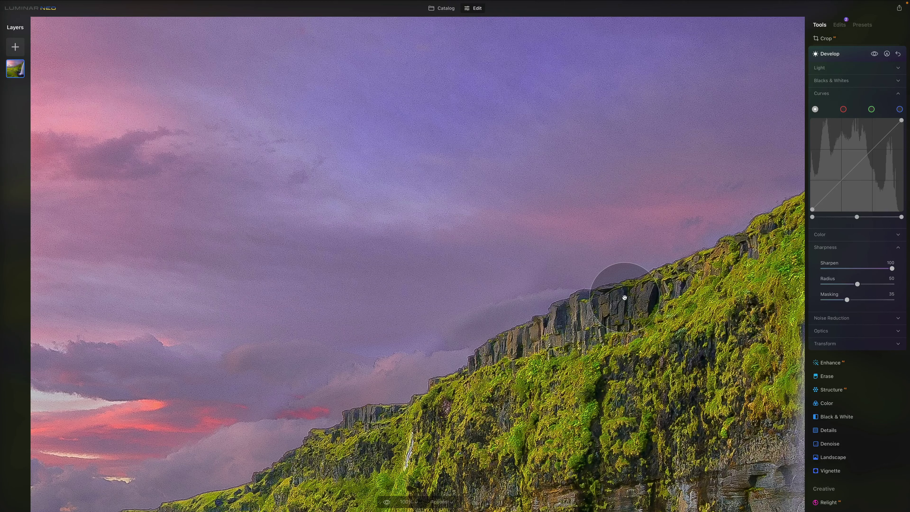
drag(858, 284, 893, 284)
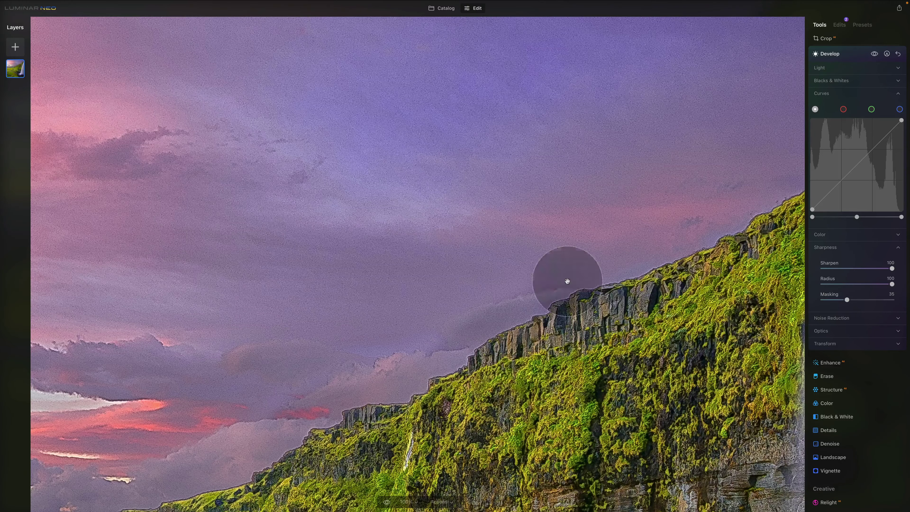
drag(874, 285, 638, 294)
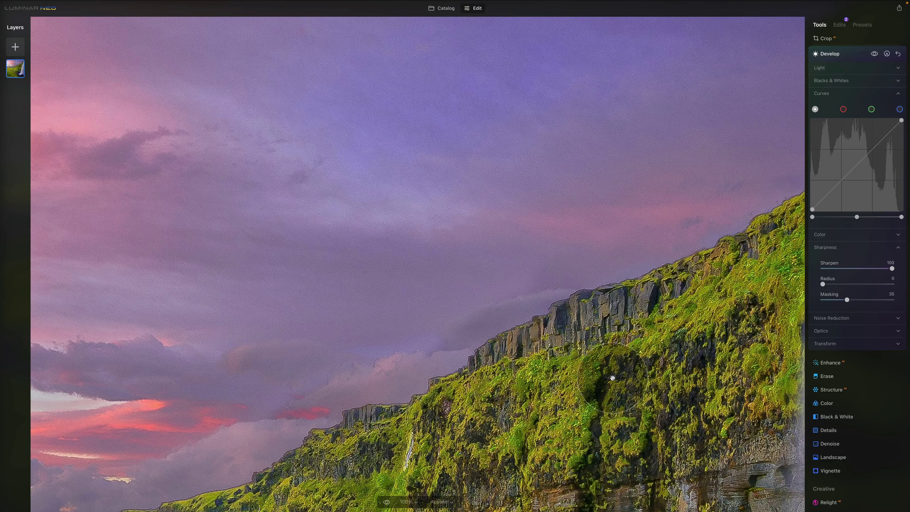
drag(823, 284, 857, 284)
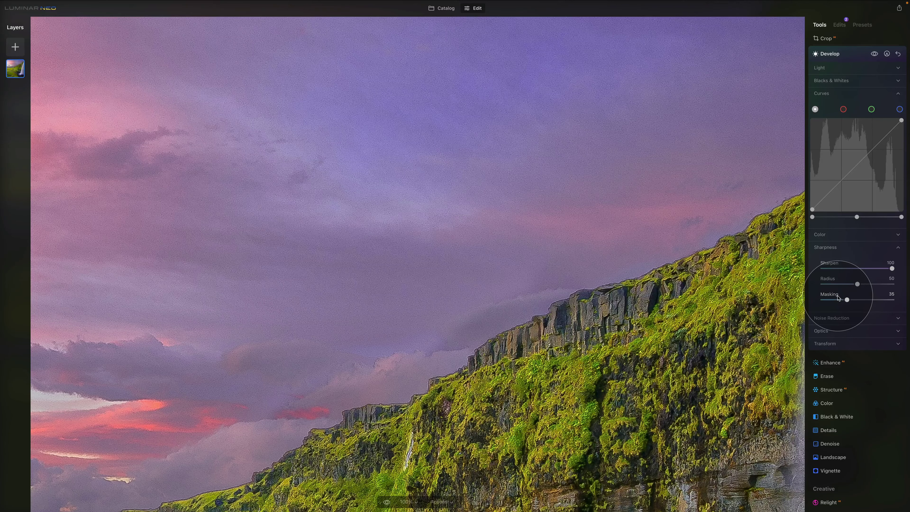
Set sharpening Masking to 0 and inspect the waterfall, cliff and sky at 100%
key(super+0)
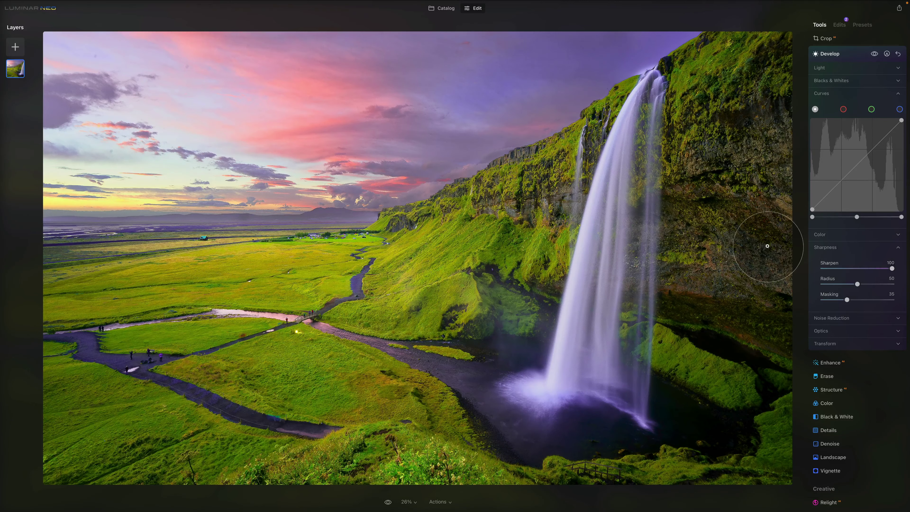
drag(846, 300, 778, 291)
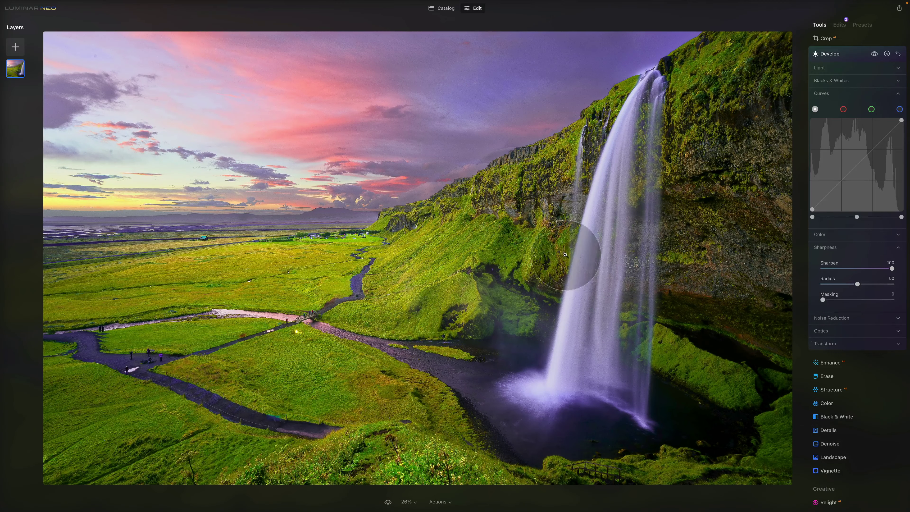
double_click(618, 257)
drag(616, 174, 599, 220)
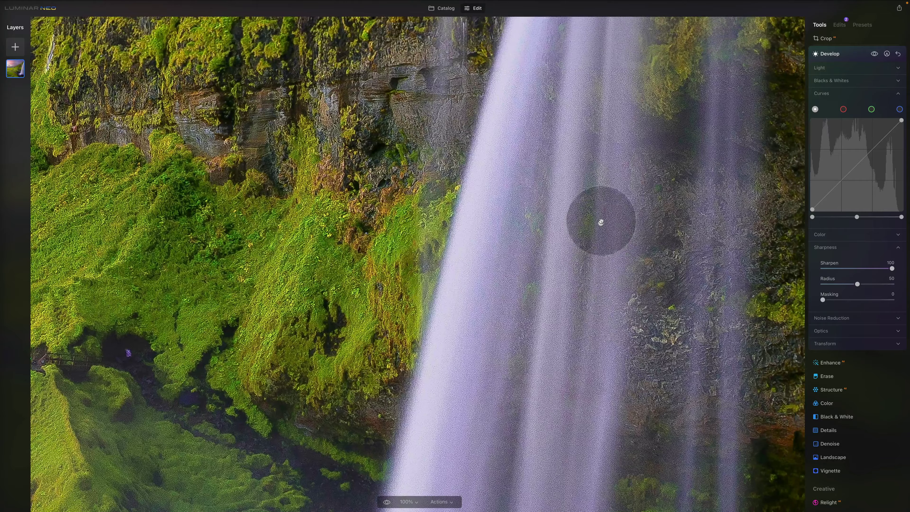
drag(504, 332, 551, 392)
drag(614, 286, 606, 337)
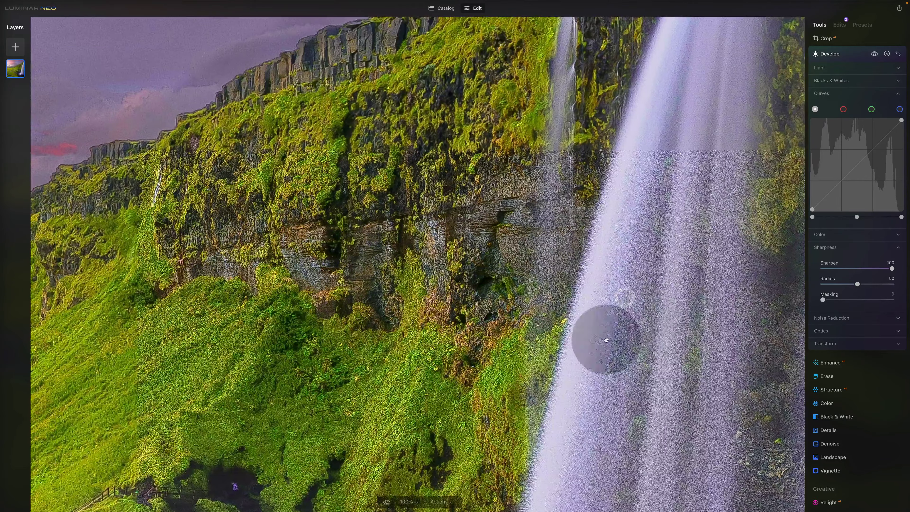
drag(437, 136, 658, 419)
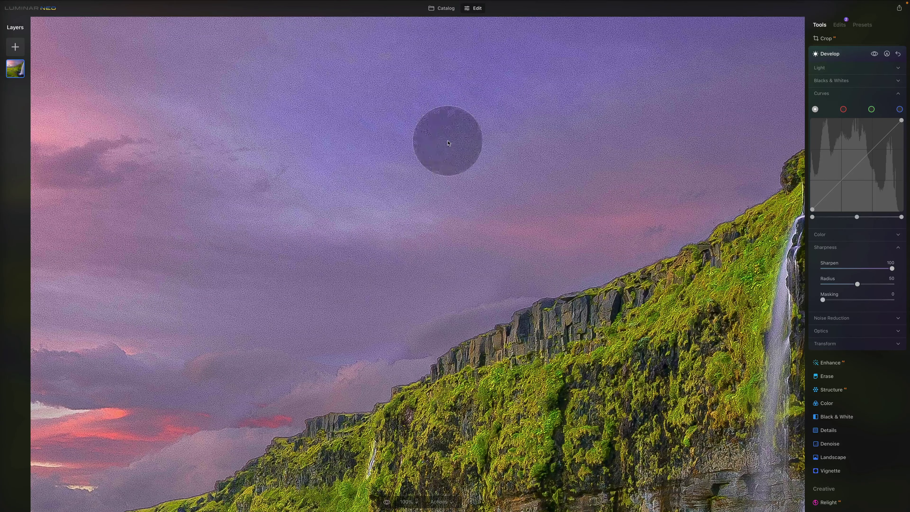
click(570, 345)
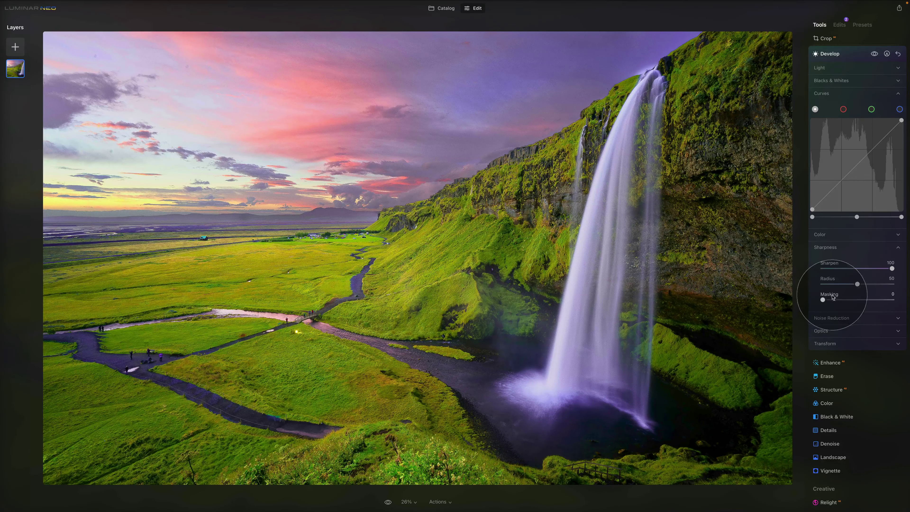
Raise sharpening Masking to 37 and check the waterfall detail at 100%
drag(824, 301, 863, 302)
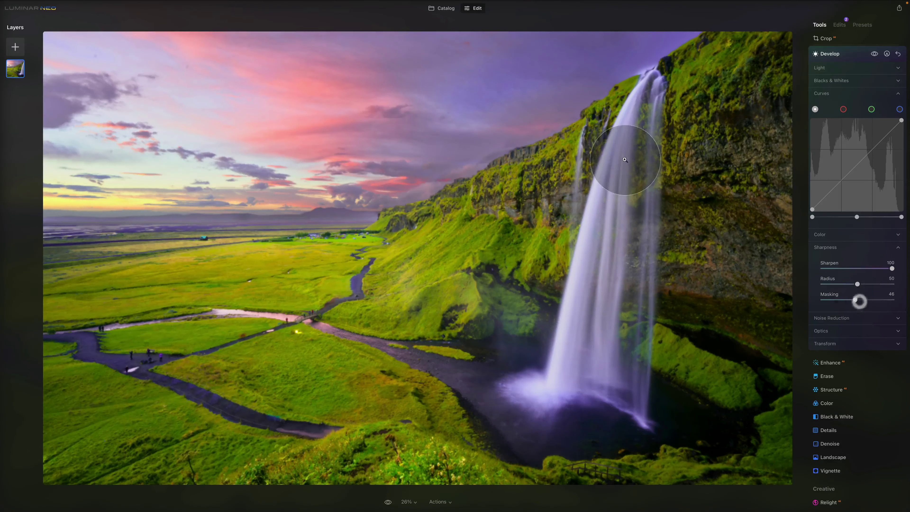
click(624, 160)
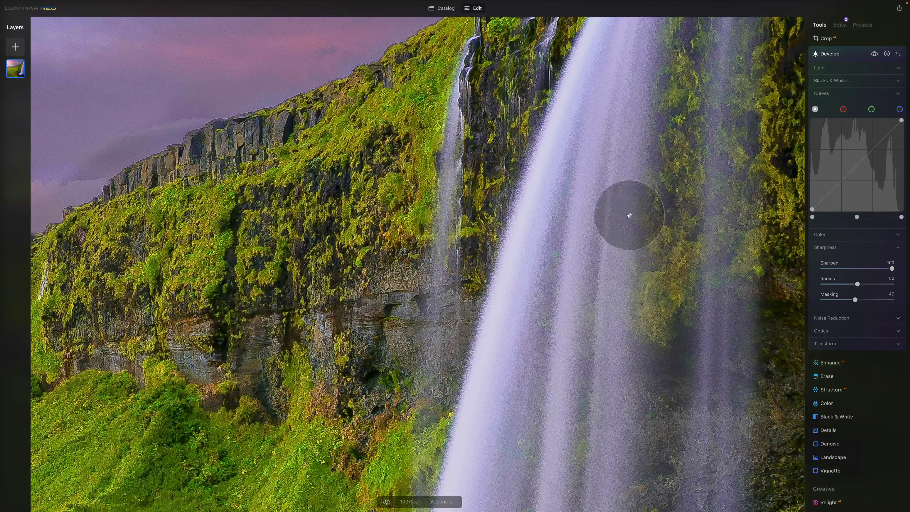
scroll(523, 143, up, 10)
scroll(523, 143, left, 6)
scroll(523, 143, up, 2)
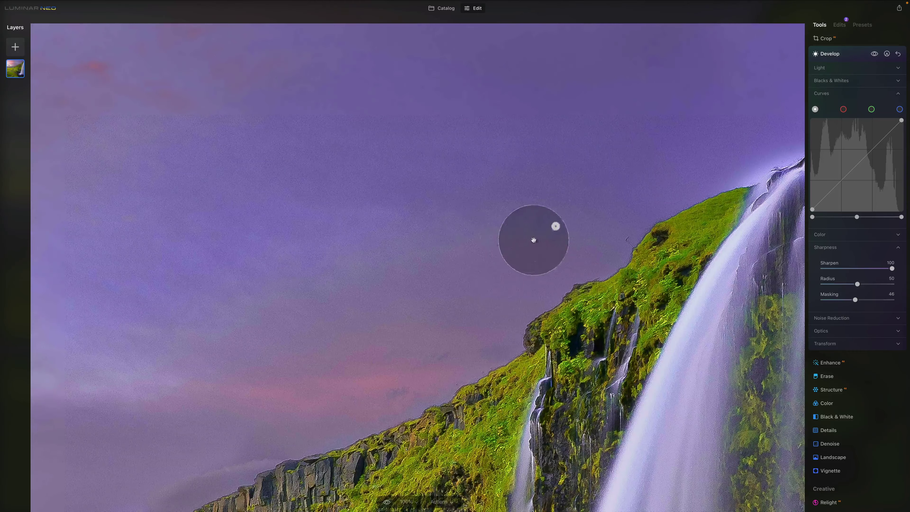
scroll(533, 240, right, 5)
scroll(509, 197, down, 5)
scroll(488, 157, up, 8)
scroll(488, 157, left, 6)
scroll(574, 320, up, 3)
scroll(574, 319, left, 5)
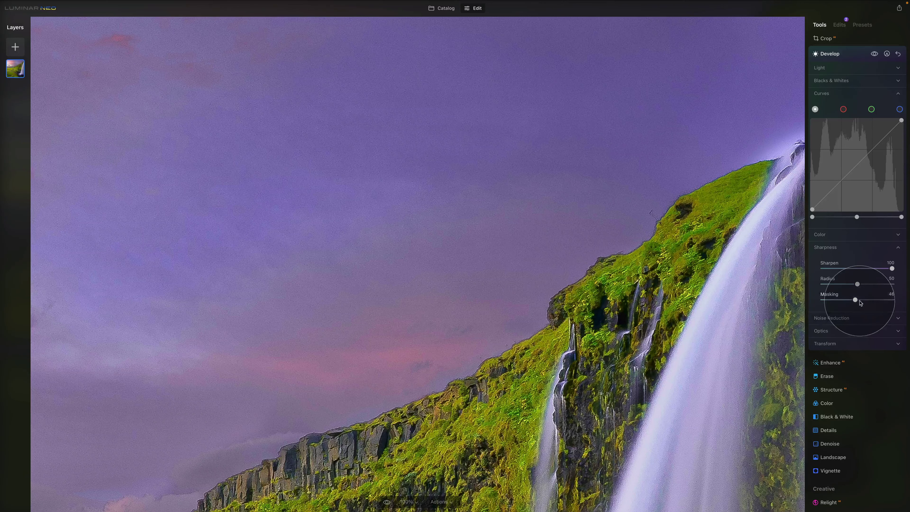
Try Masking at 61, compare against 0, then settle on 71
drag(857, 302, 873, 304)
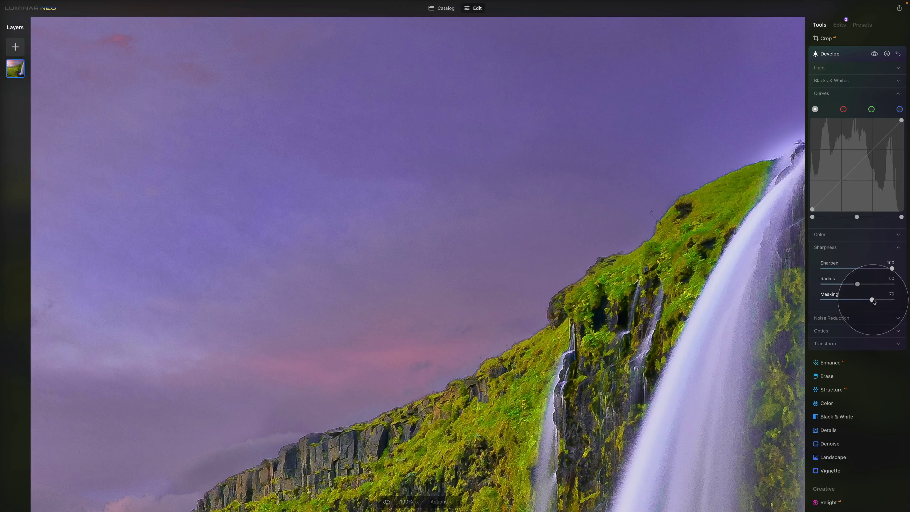
drag(871, 299, 727, 305)
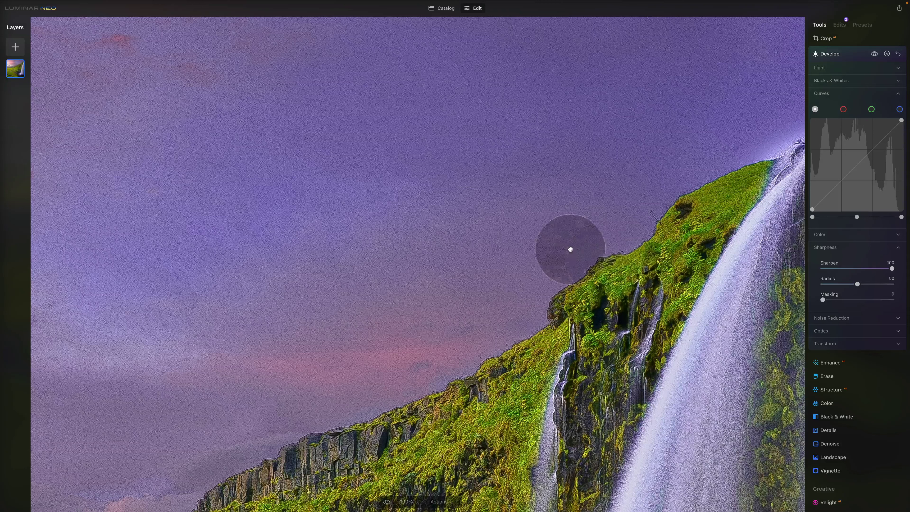
drag(737, 398, 570, 274)
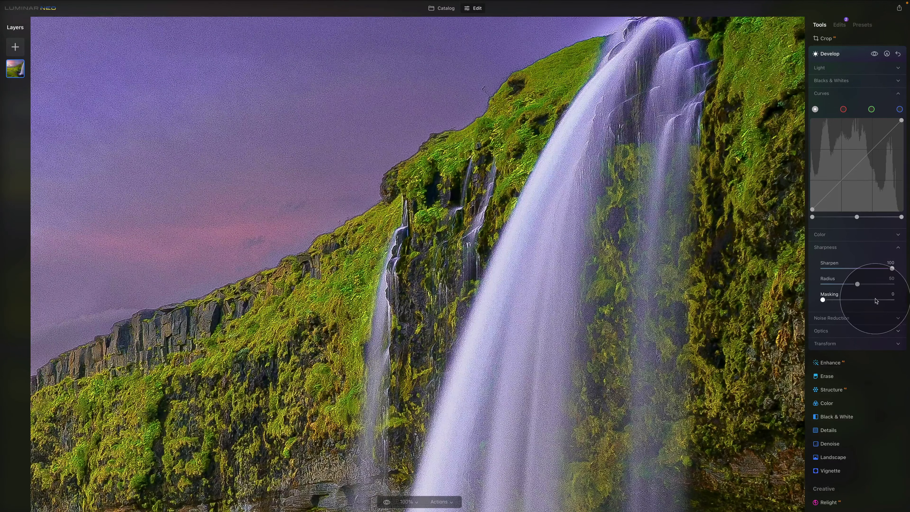
click(873, 300)
drag(875, 300, 872, 301)
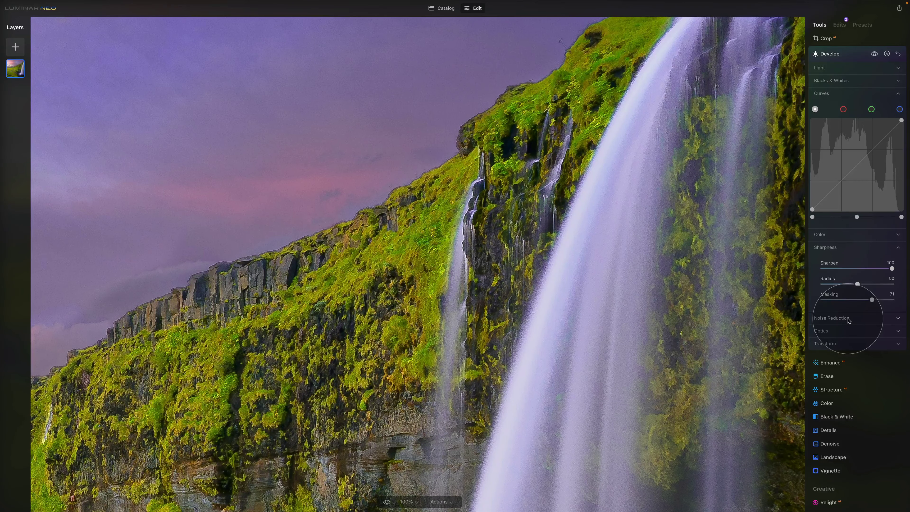
Switch from Sharpness to the Noise Reduction section, pan the 100% view, and show the zoom levels
click(849, 319)
click(851, 250)
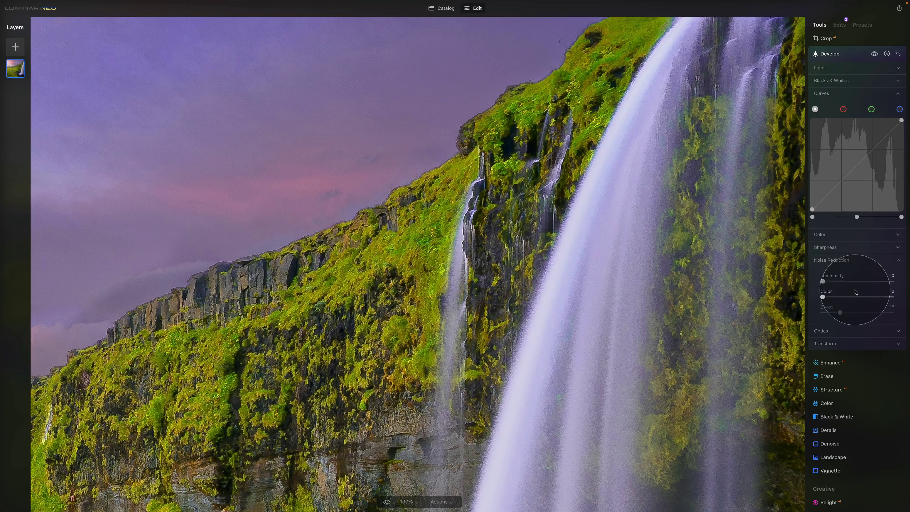
drag(465, 196, 497, 229)
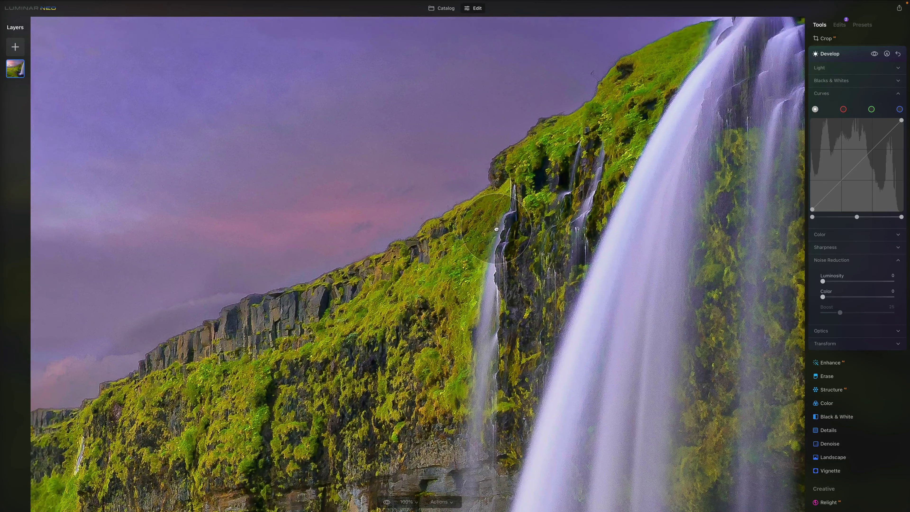
drag(467, 183, 573, 309)
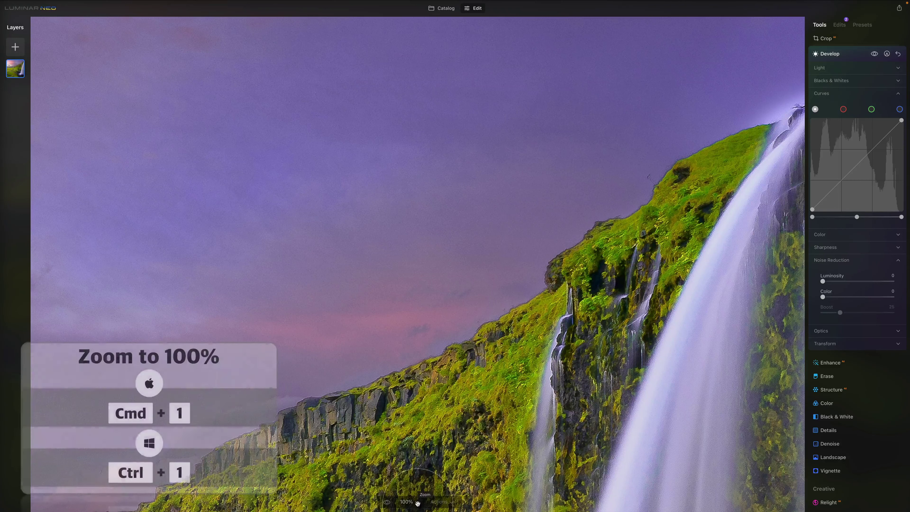
click(411, 506)
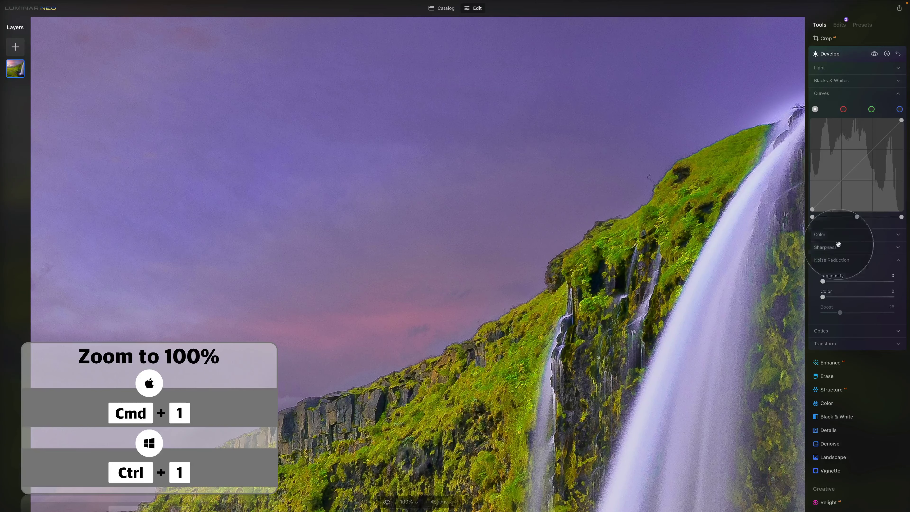
Raise luminosity noise reduction from 11 to 41 and toggle Develop to compare
drag(823, 281, 848, 282)
drag(477, 218, 491, 217)
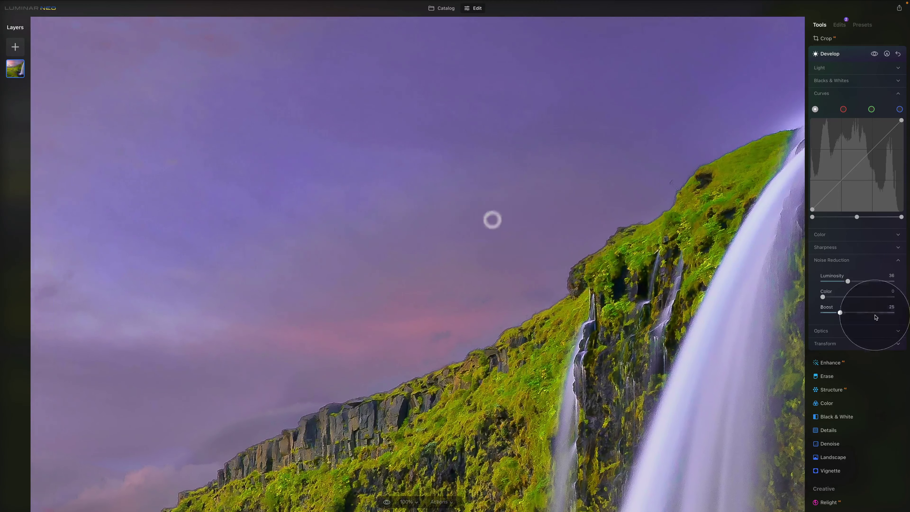
drag(848, 282, 858, 282)
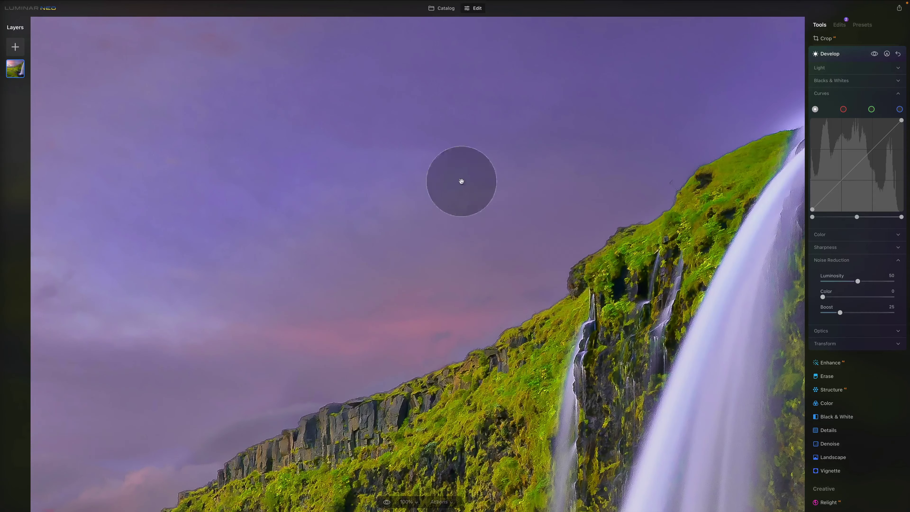
click(875, 54)
click(875, 54)
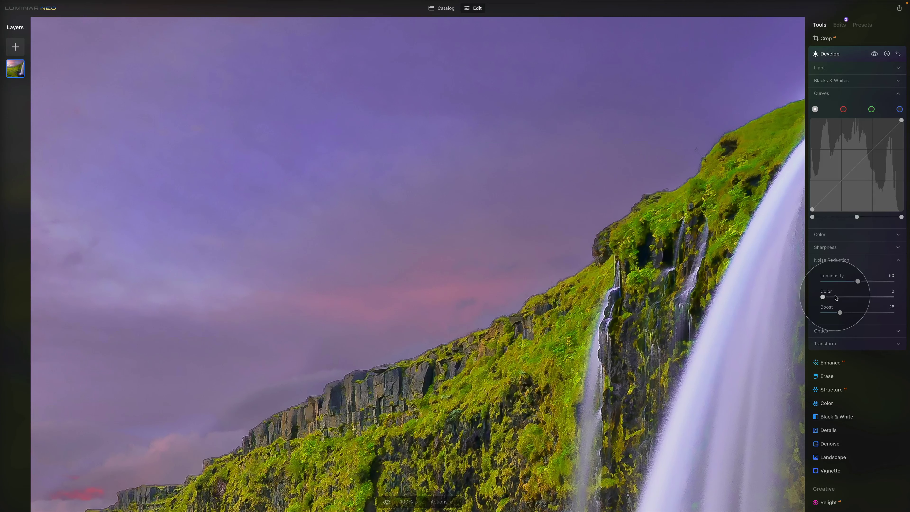
Test colour noise reduction at 26, reset it to 0, and set luminosity to about 78
mouse_move(829, 300)
mouse_down()
mouse_move(883, 281)
mouse_move(836, 297)
mouse_up()
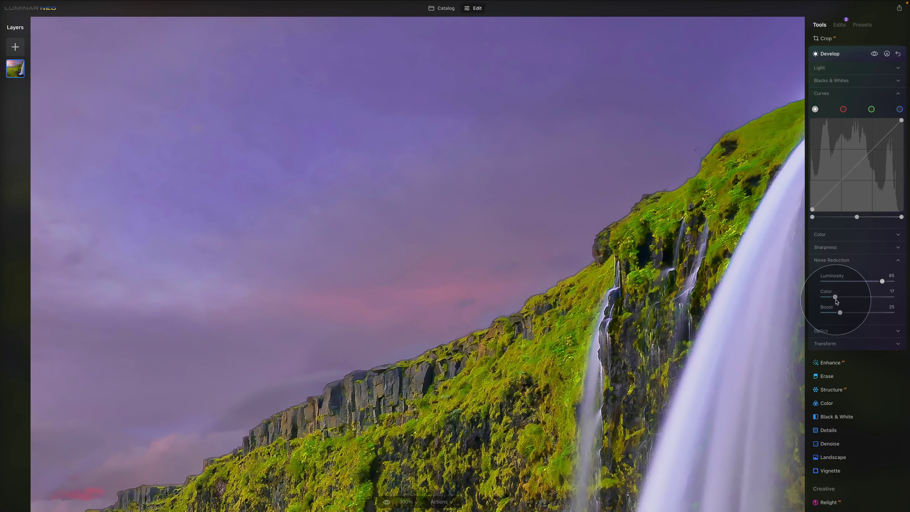
drag(883, 281, 782, 281)
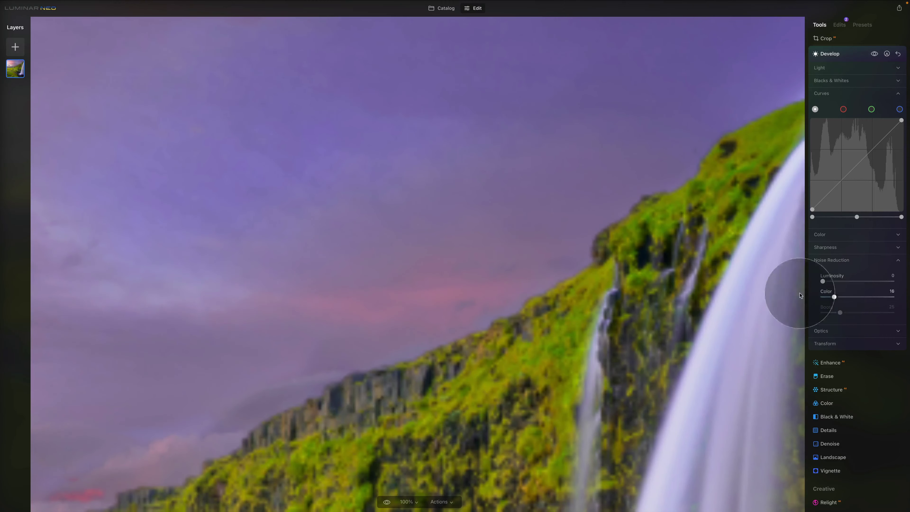
drag(834, 297, 874, 281)
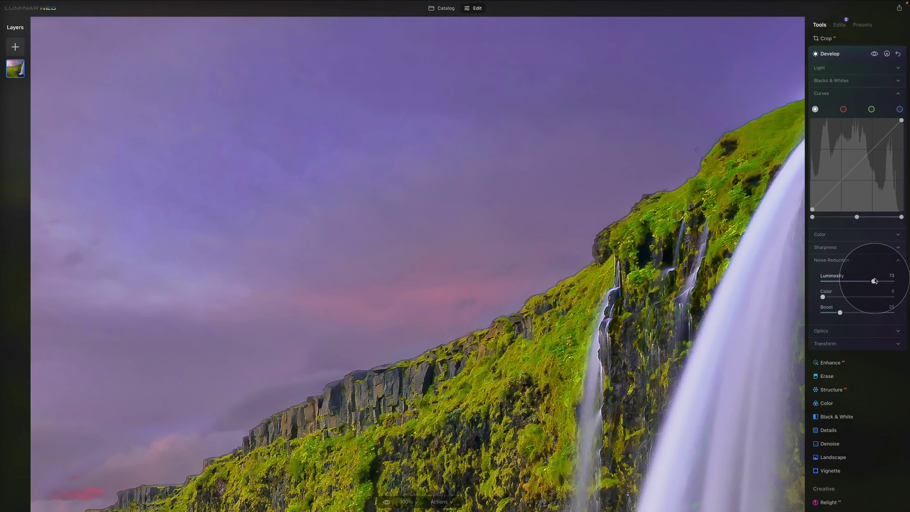
drag(874, 282, 877, 281)
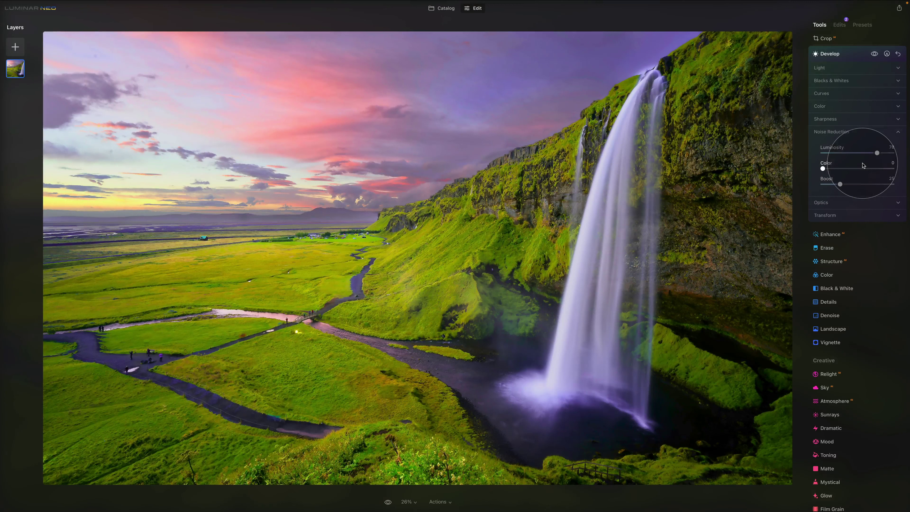
Expand Optics, test Lens Distortion, then reset it to 0
click(847, 132)
click(841, 145)
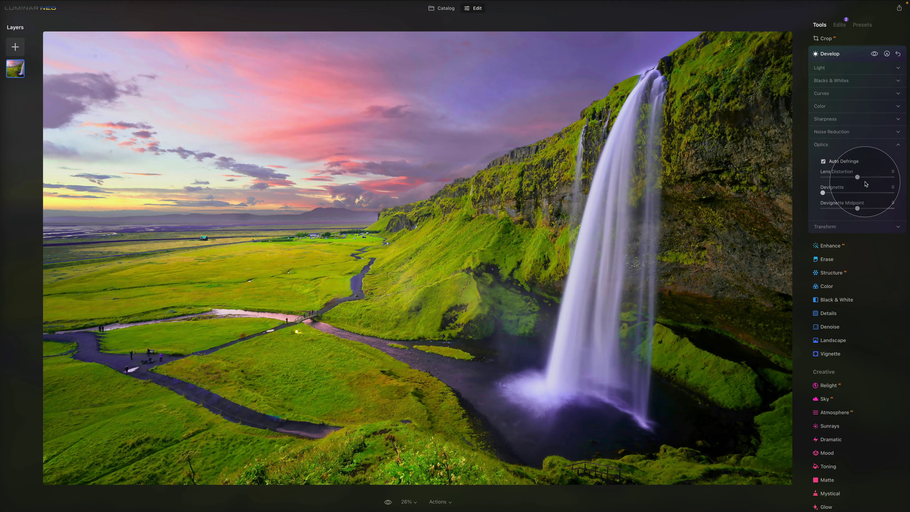
drag(857, 177, 838, 175)
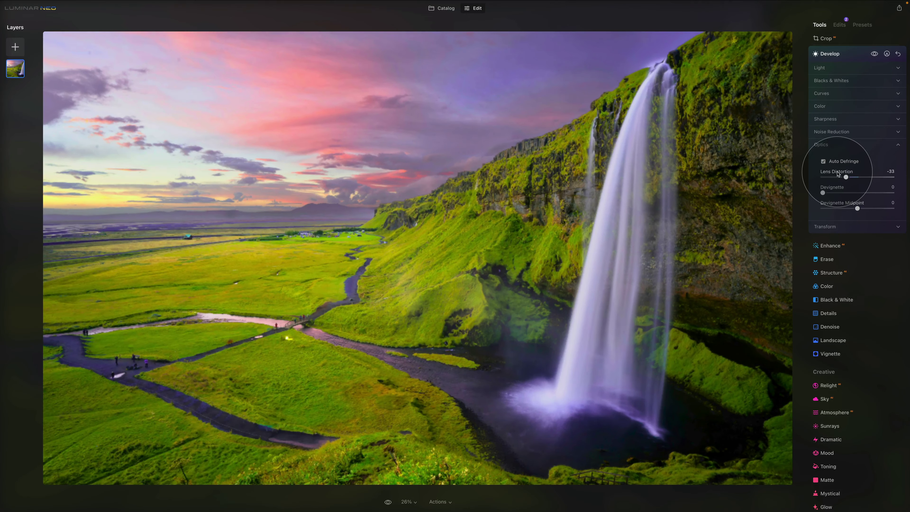
double_click(838, 175)
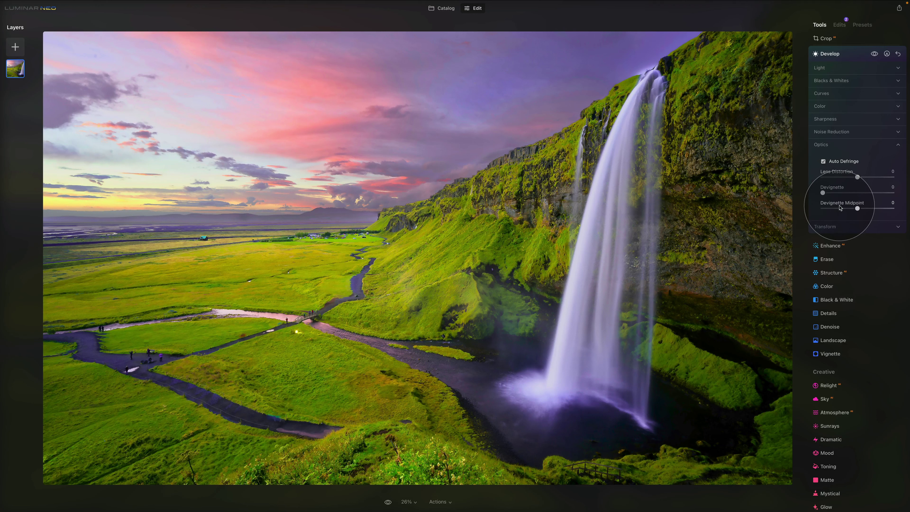
In Transform, set Vertical -18, Horizontal 17 and Aspect -19, then collapse the section
click(867, 145)
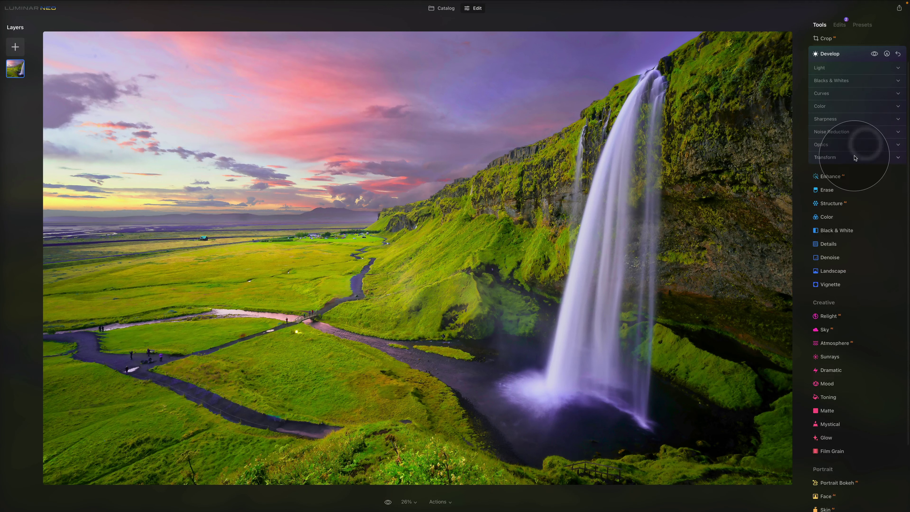
click(856, 158)
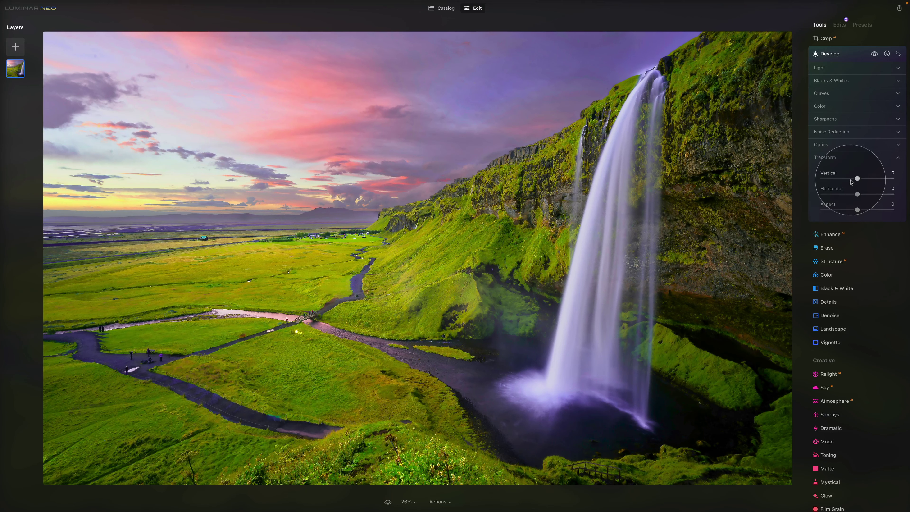
drag(857, 178, 851, 178)
click(864, 195)
click(851, 210)
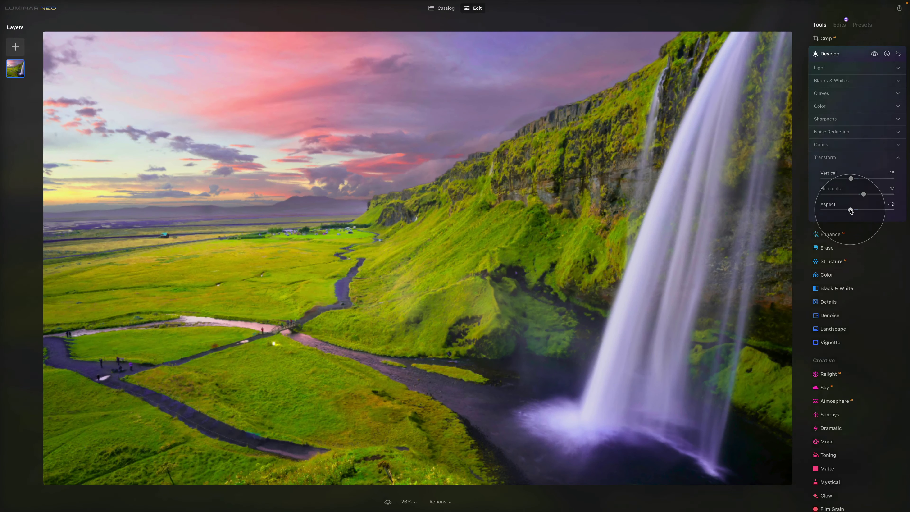
click(835, 161)
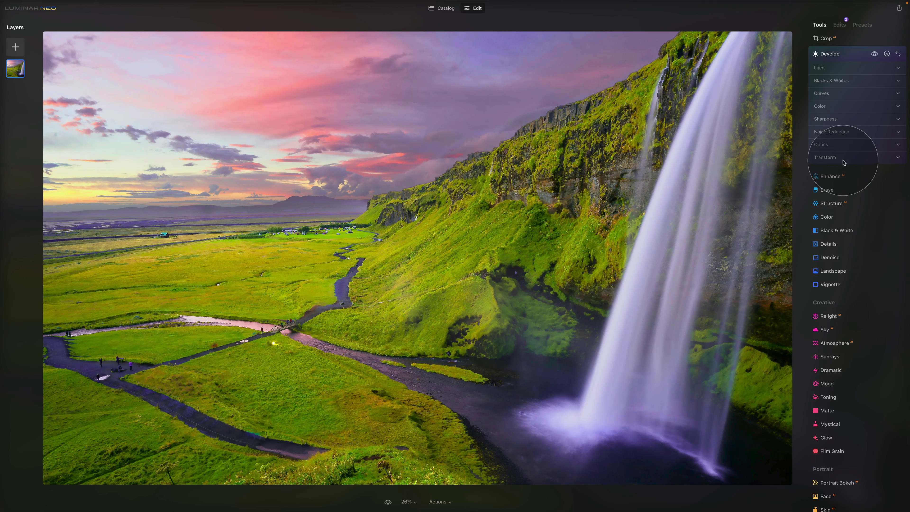